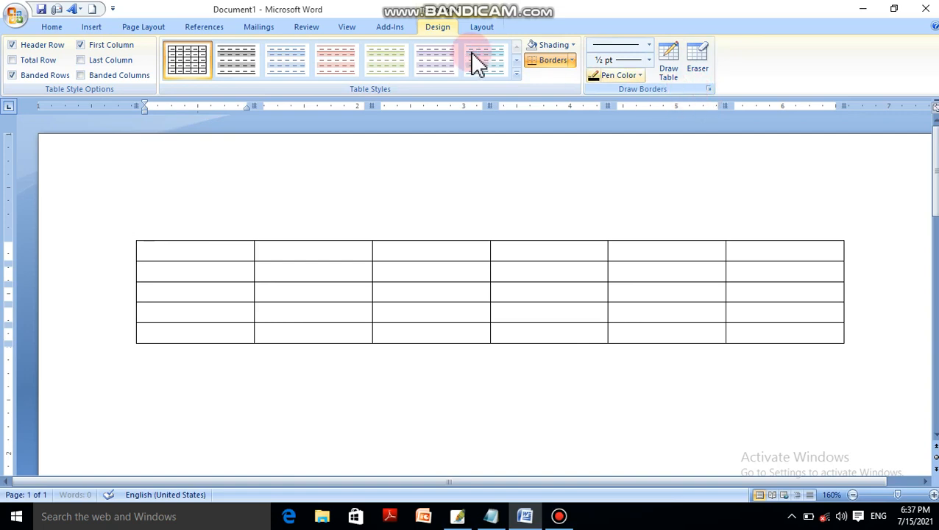
Select the table's first cell with the Select Cell command and enter the heading N AME in it.
click(475, 31)
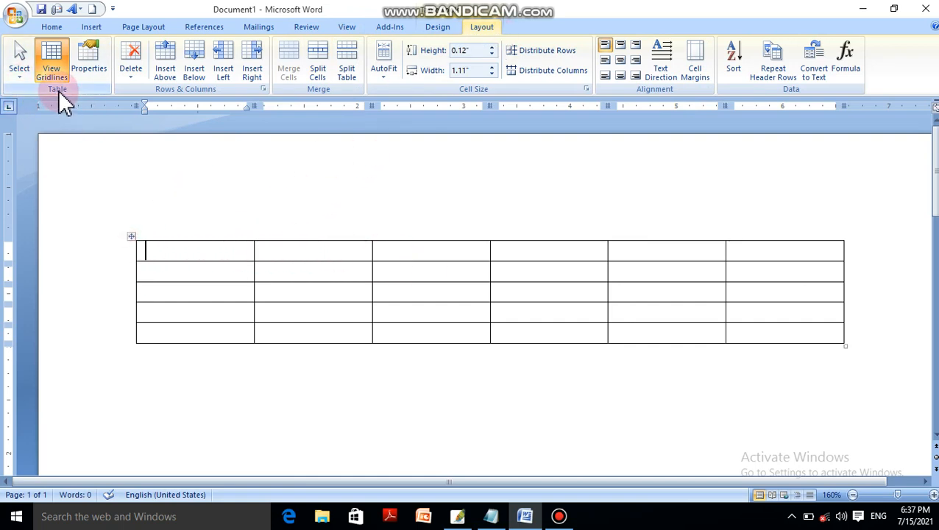
click(31, 70)
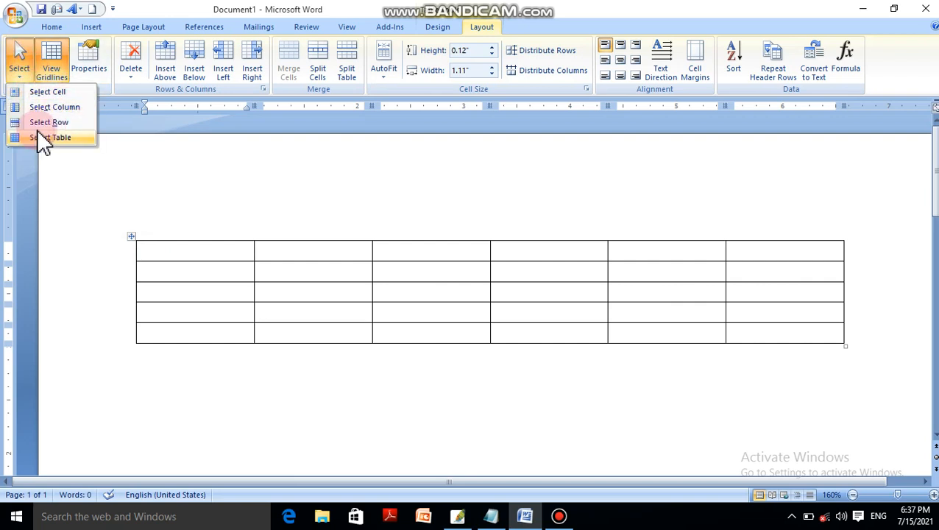
click(58, 93)
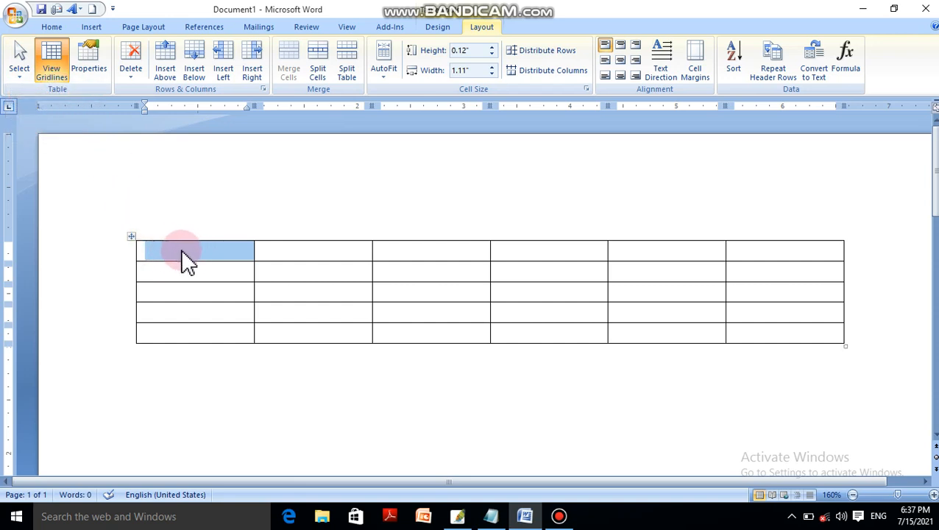
text(n)
key(BackSpace)
text(N)
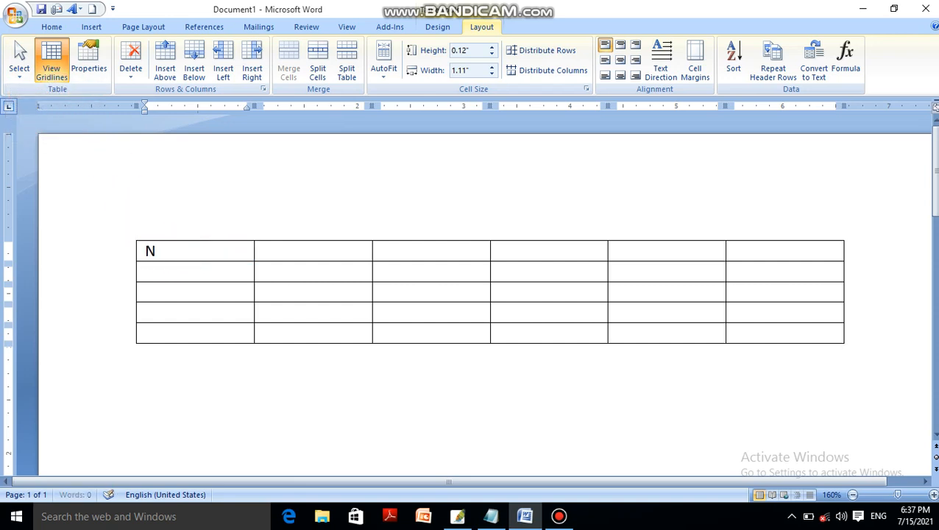
text( AME)
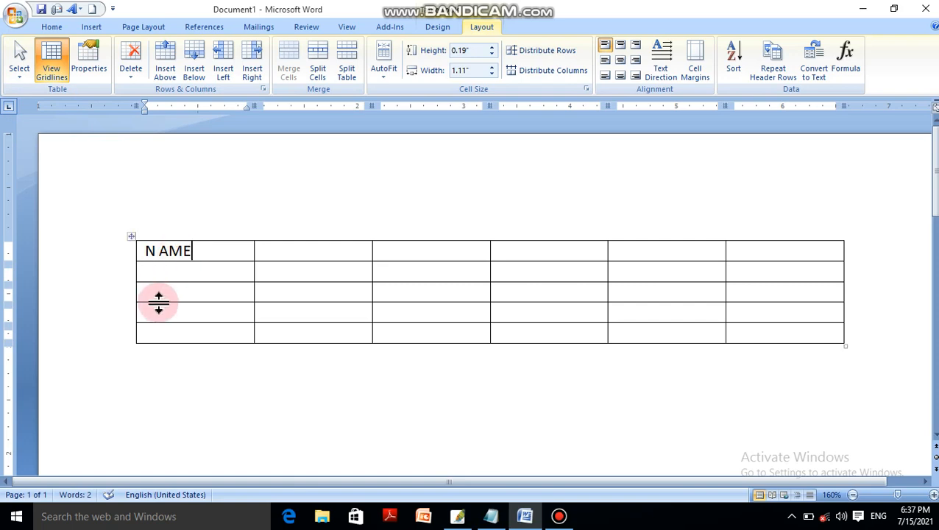
Copy the whole N AME cell into the second cell of the first row and prefix the copied text with F.
double_click(177, 252)
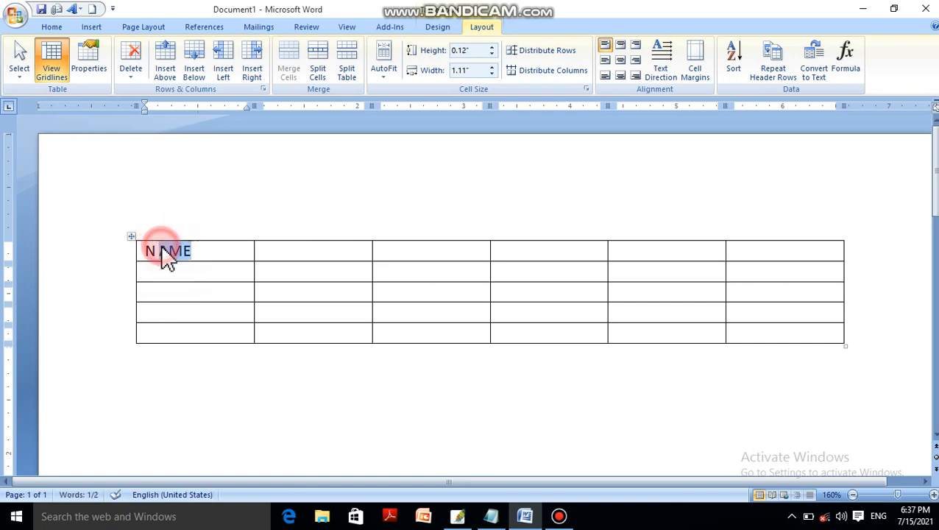
click(201, 250)
click(21, 67)
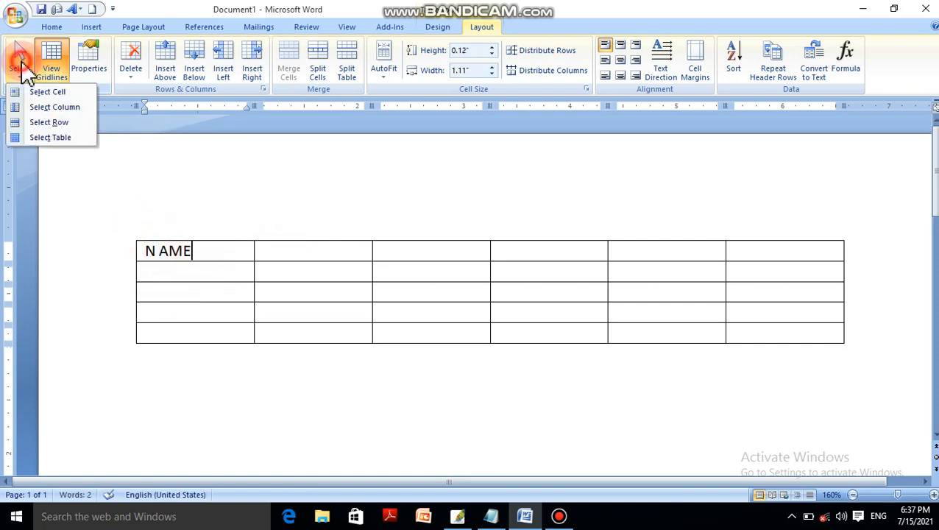
click(44, 91)
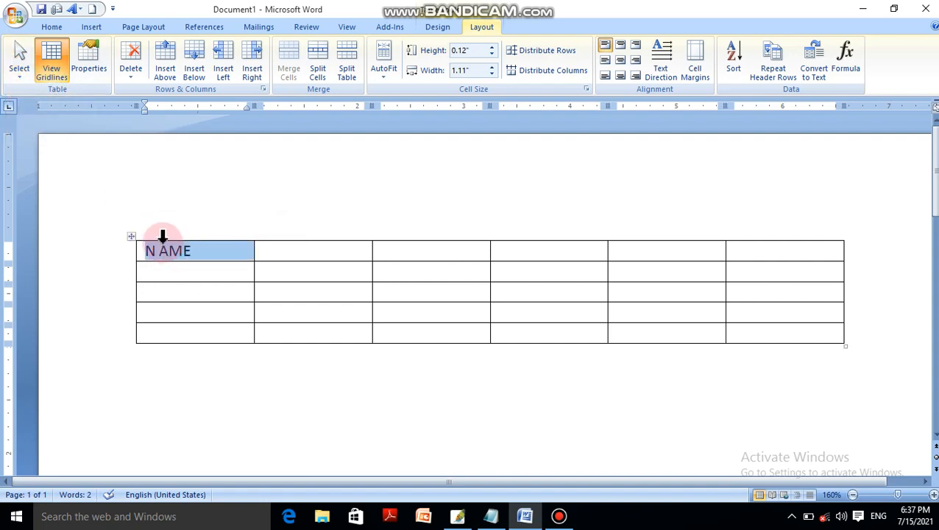
right_click(205, 252)
click(304, 276)
click(321, 250)
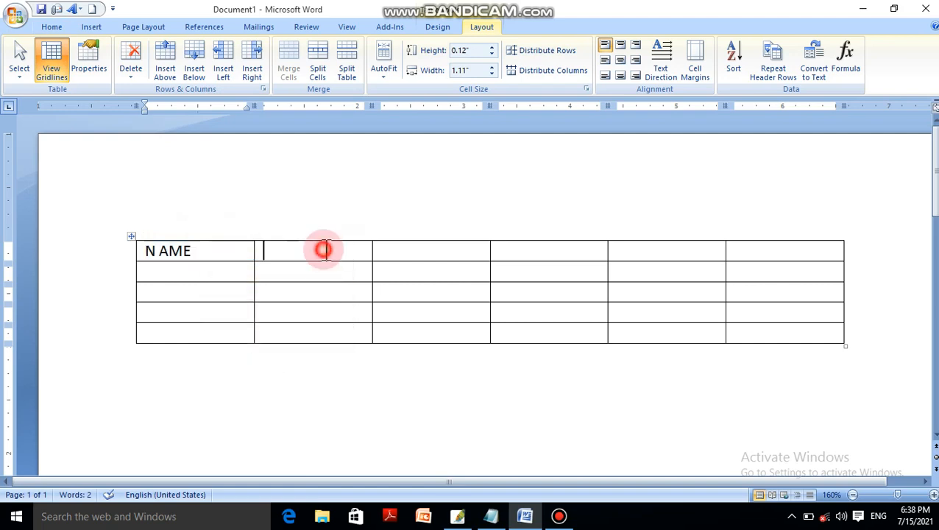
right_click(322, 251)
click(366, 256)
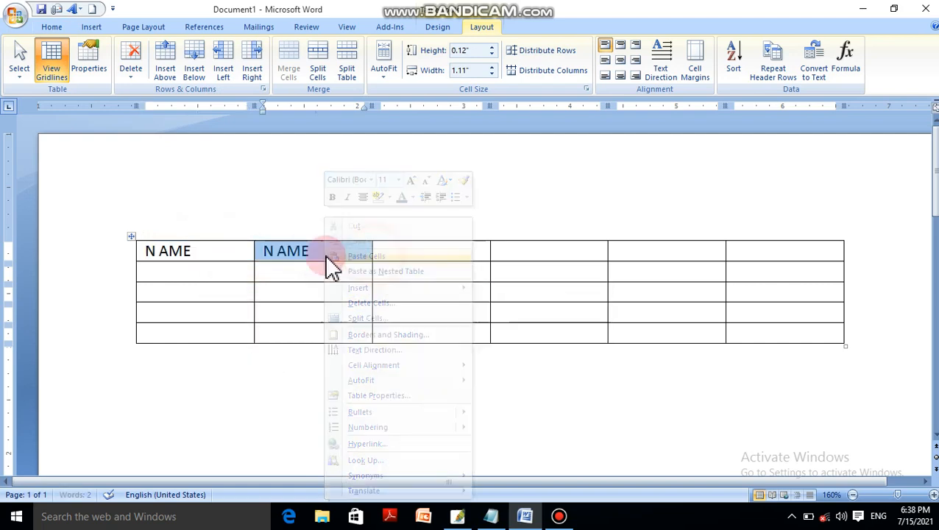
click(266, 252)
text(F)
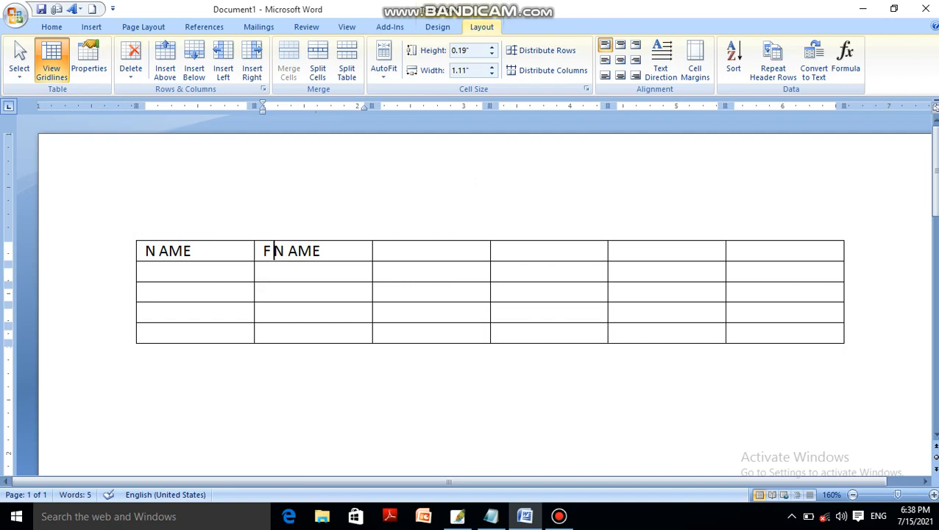
Select the entire first column of the table with the Select Column command.
click(30, 70)
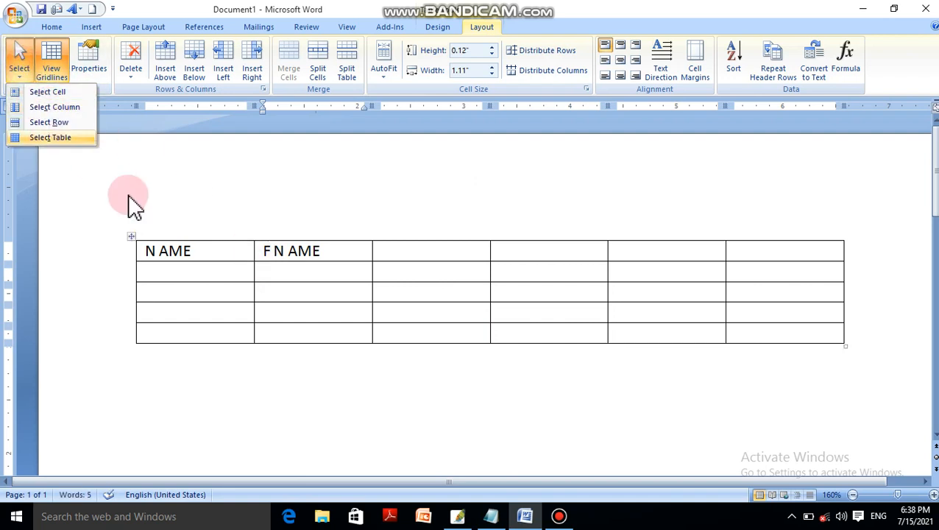
click(188, 257)
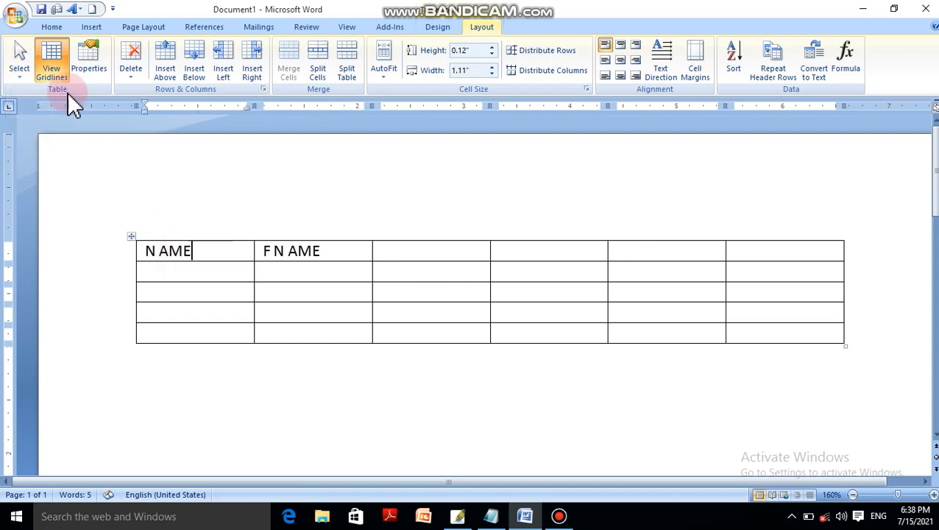
click(21, 63)
click(41, 107)
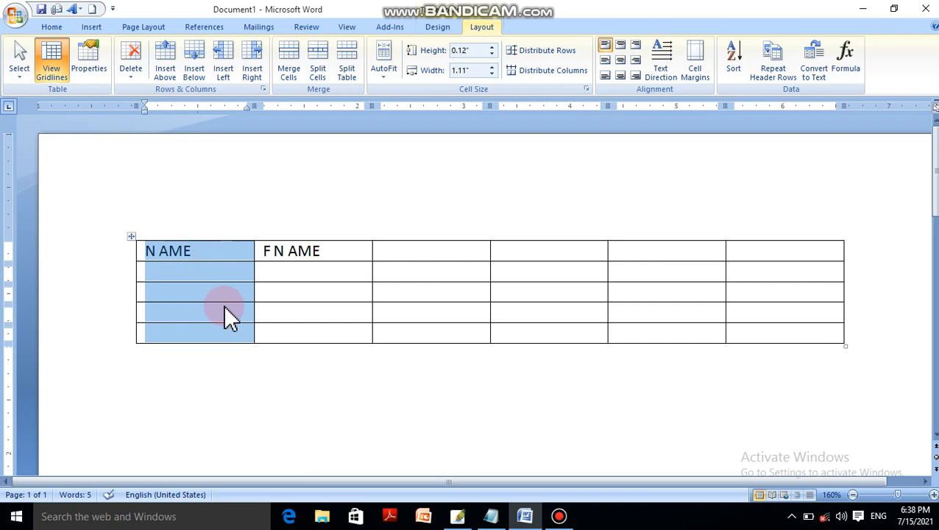
Select the table's second row with the Select Row command, deselect it, and select it again directly from the page margin.
click(184, 275)
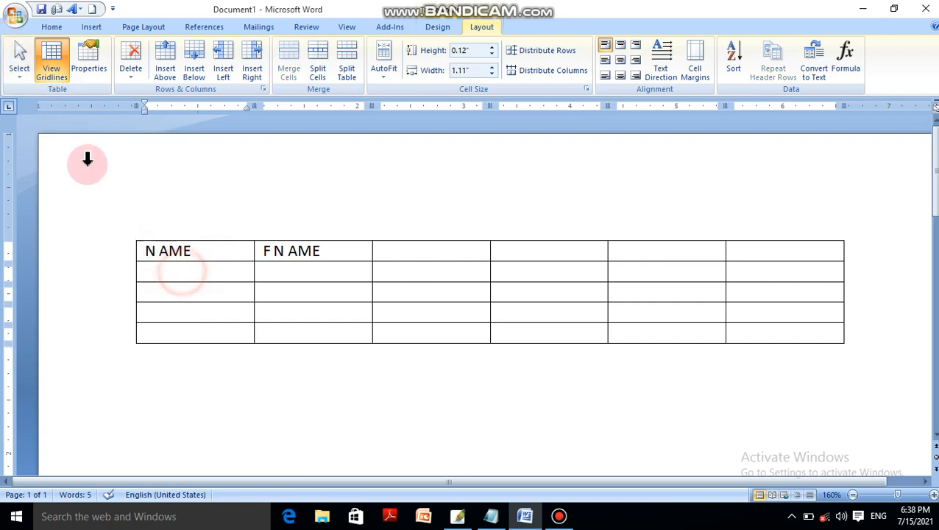
click(22, 61)
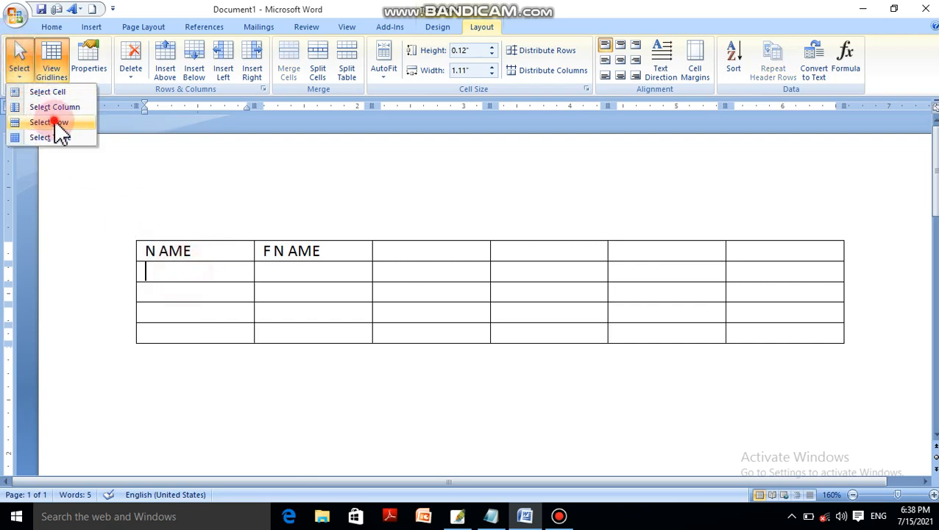
click(52, 123)
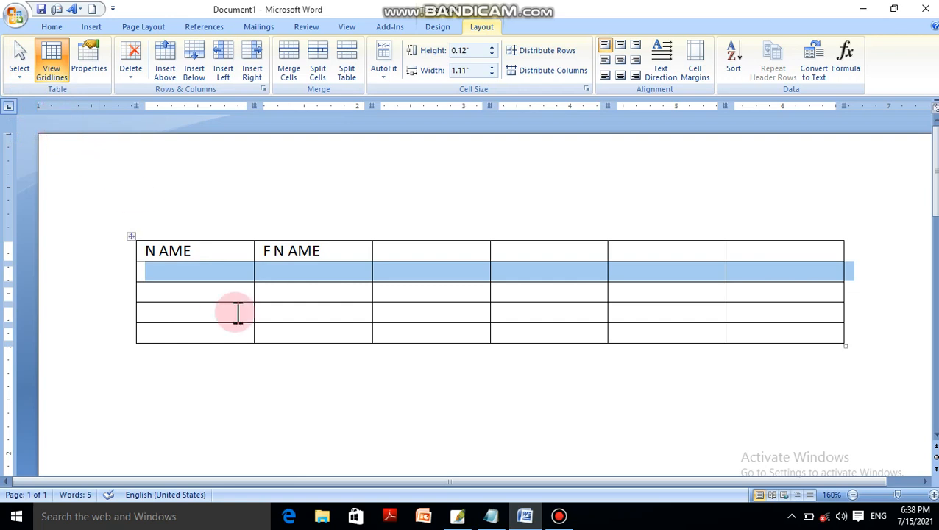
click(168, 277)
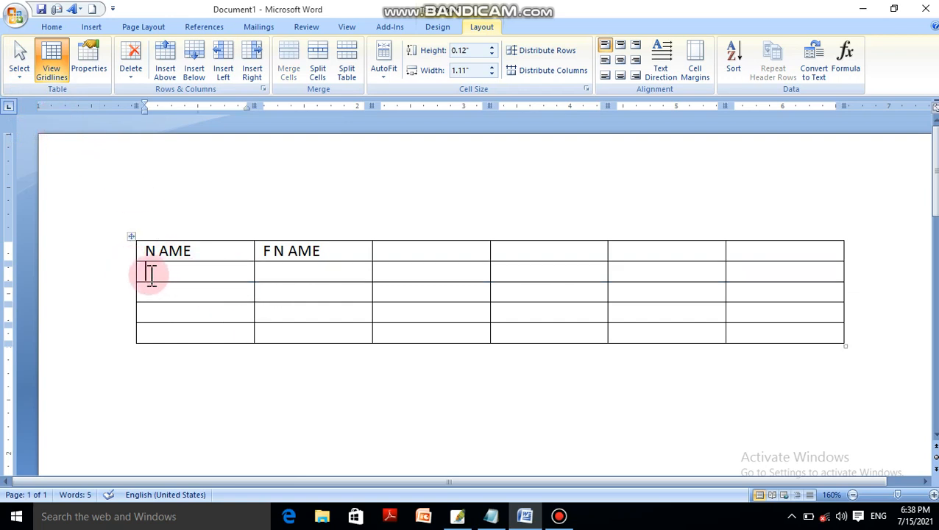
click(115, 283)
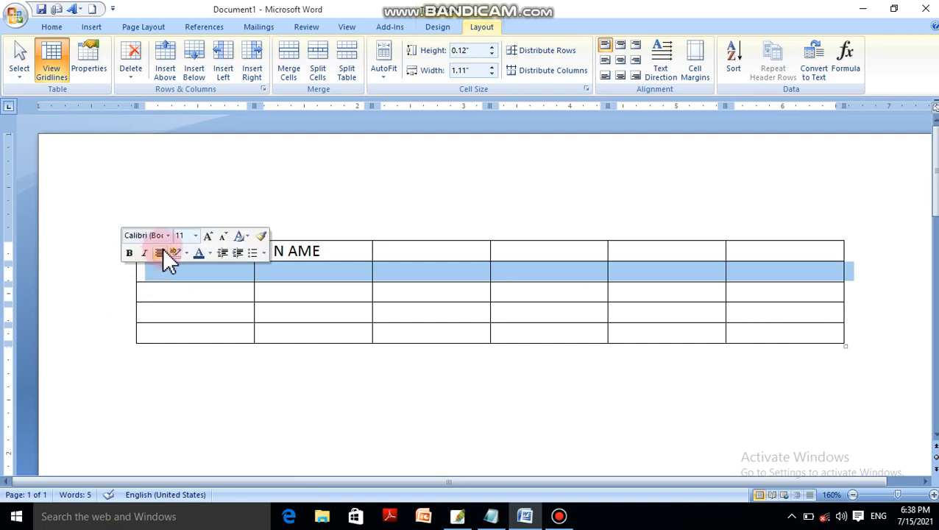
Select the table's first four columns one after another directly from above the table.
click(182, 208)
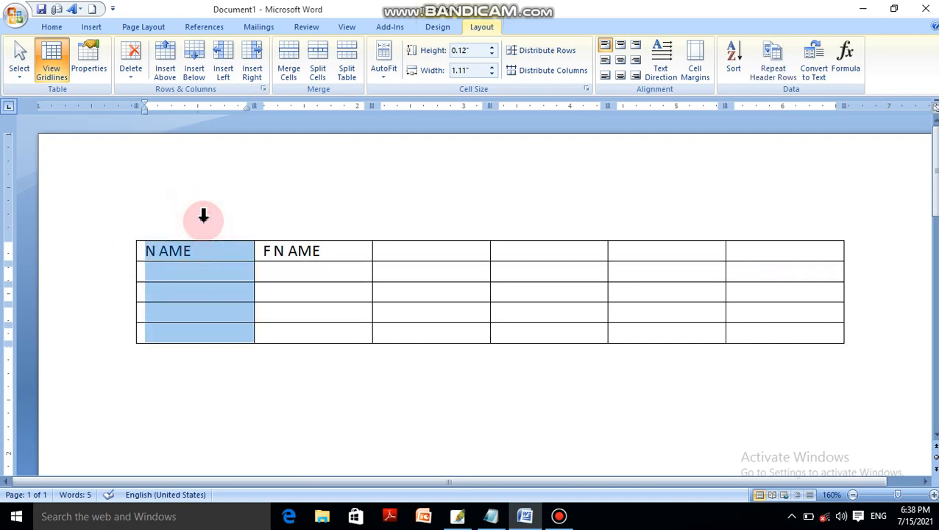
click(345, 218)
click(457, 220)
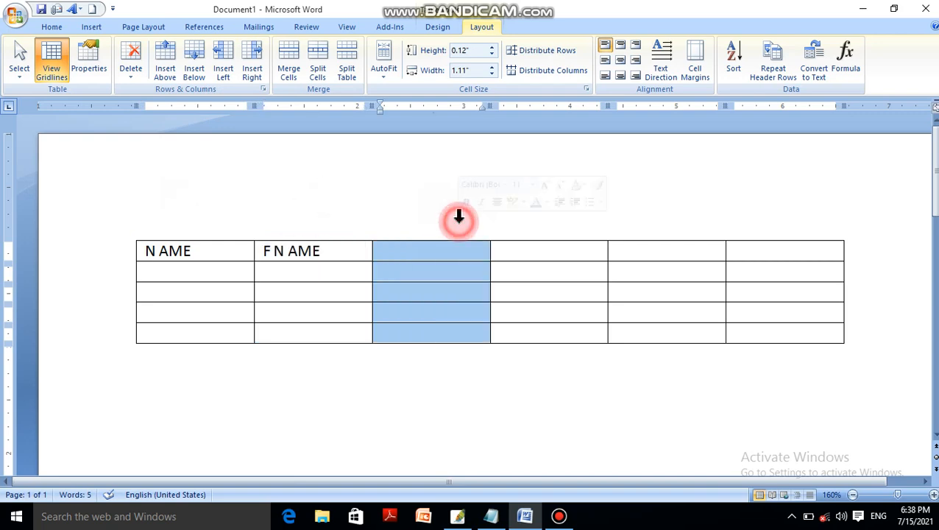
double_click(541, 218)
double_click(515, 253)
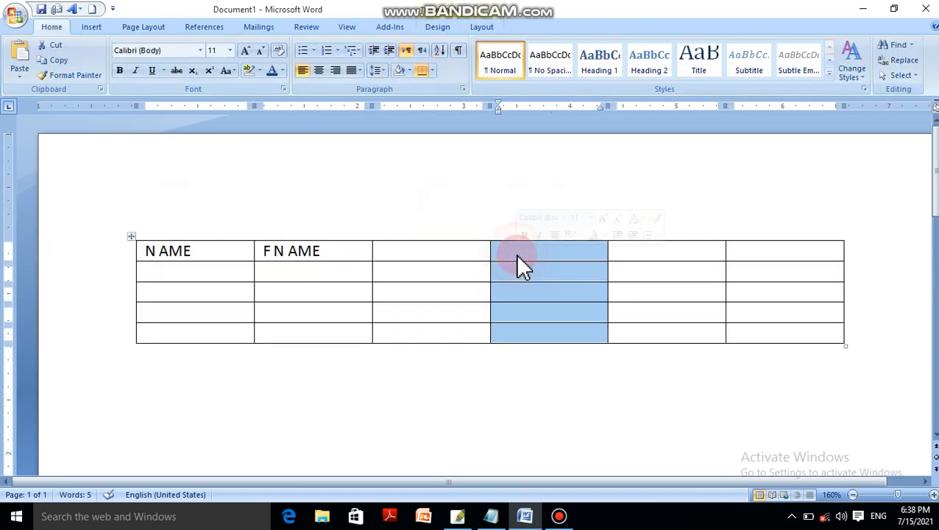
Select the whole table with its corner handle, deselect it, and select it again with the Select Table command.
click(132, 236)
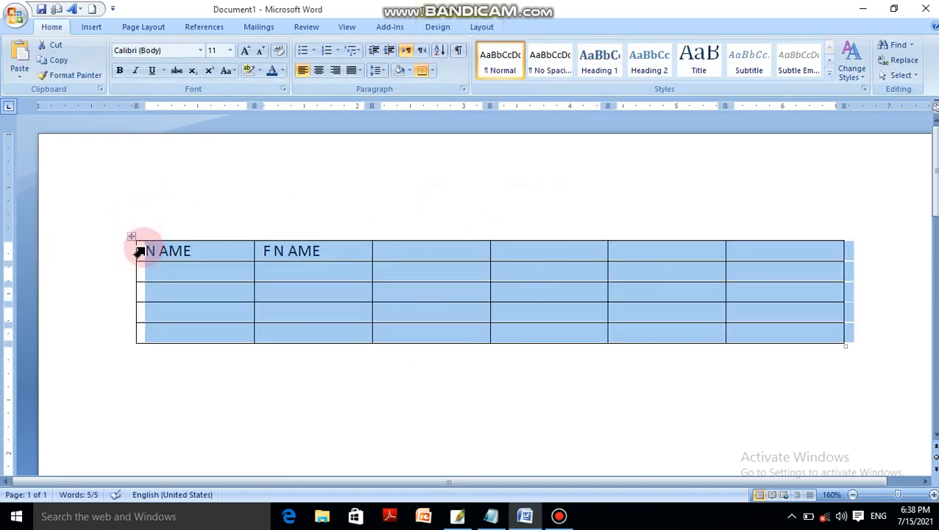
click(191, 278)
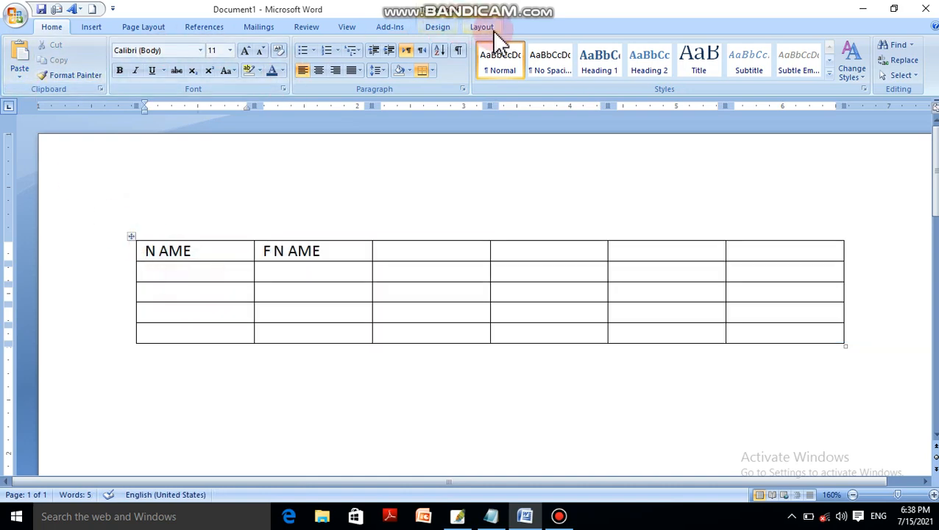
click(488, 28)
click(28, 78)
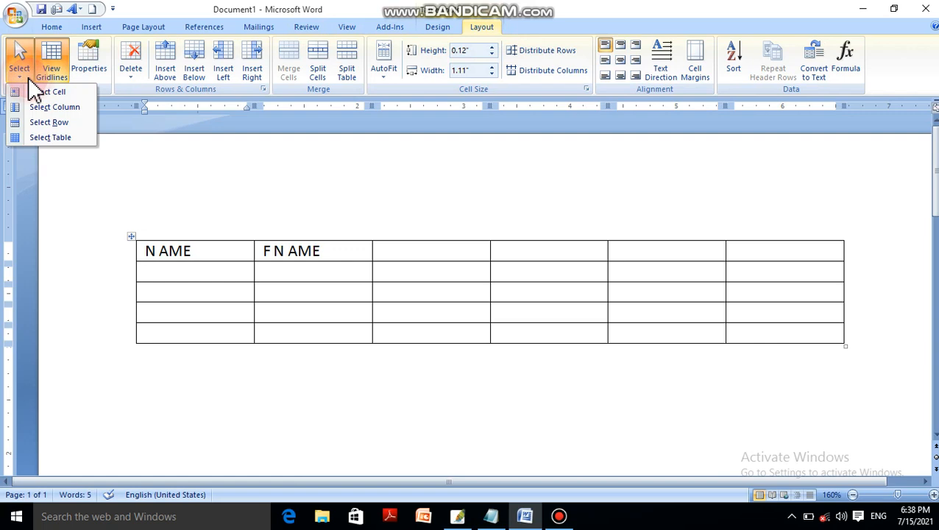
click(62, 140)
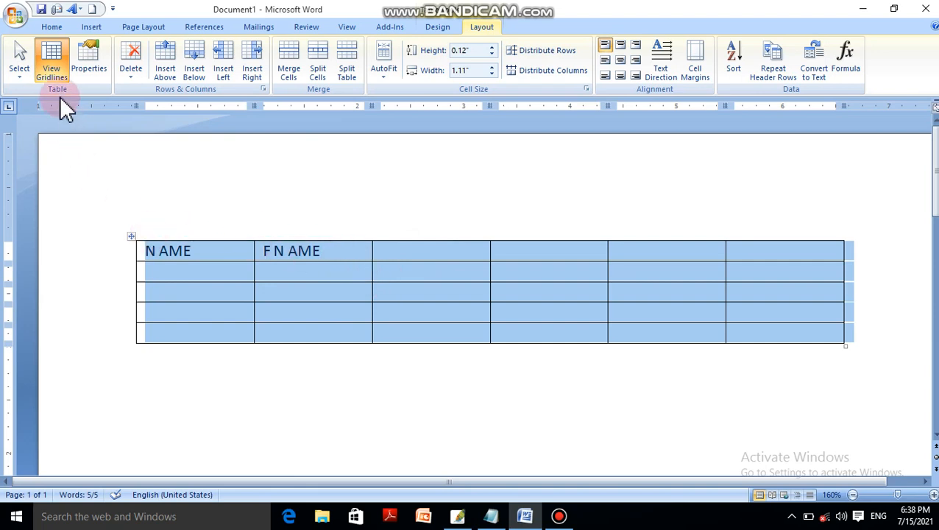
Hide the table gridlines and remove all borders from the whole table.
click(54, 73)
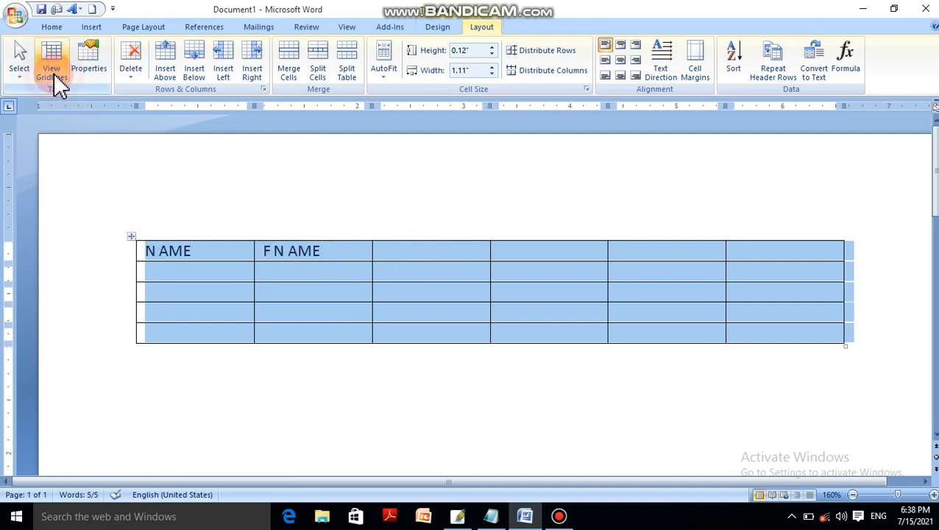
click(134, 238)
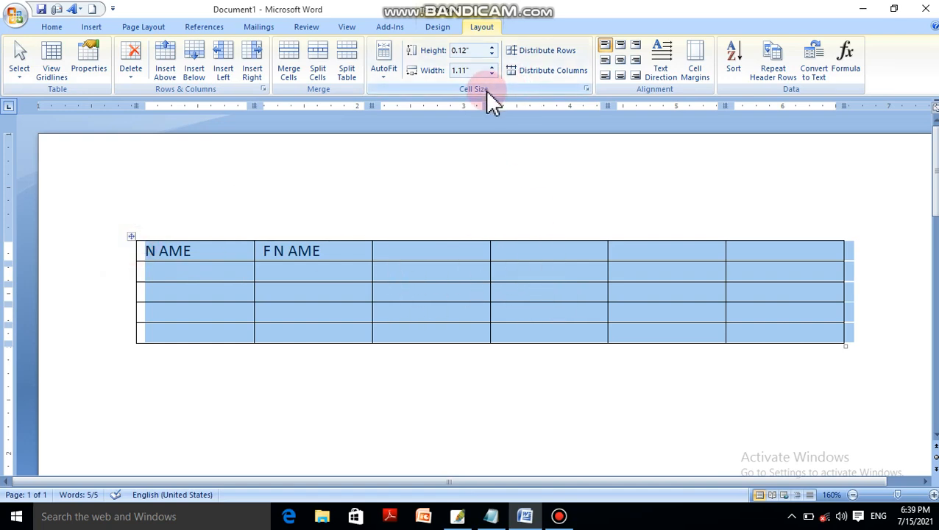
click(437, 27)
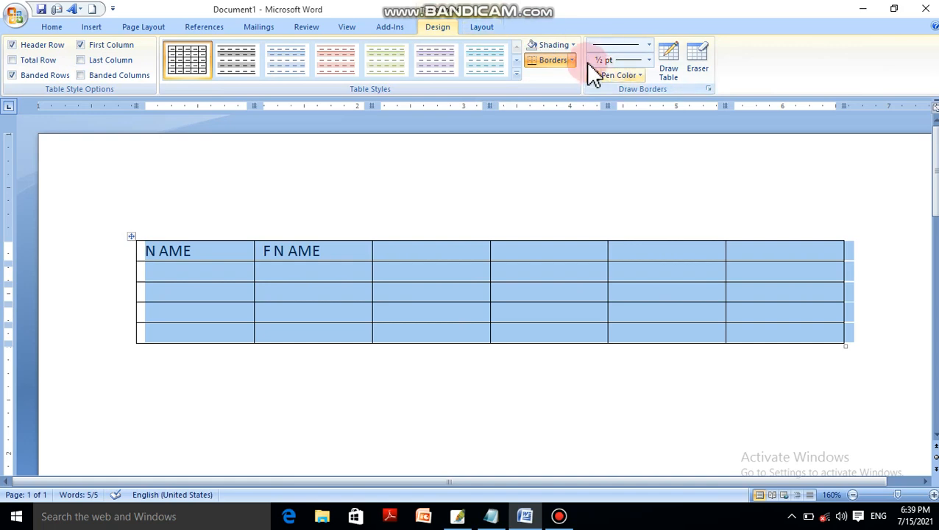
click(571, 60)
click(575, 139)
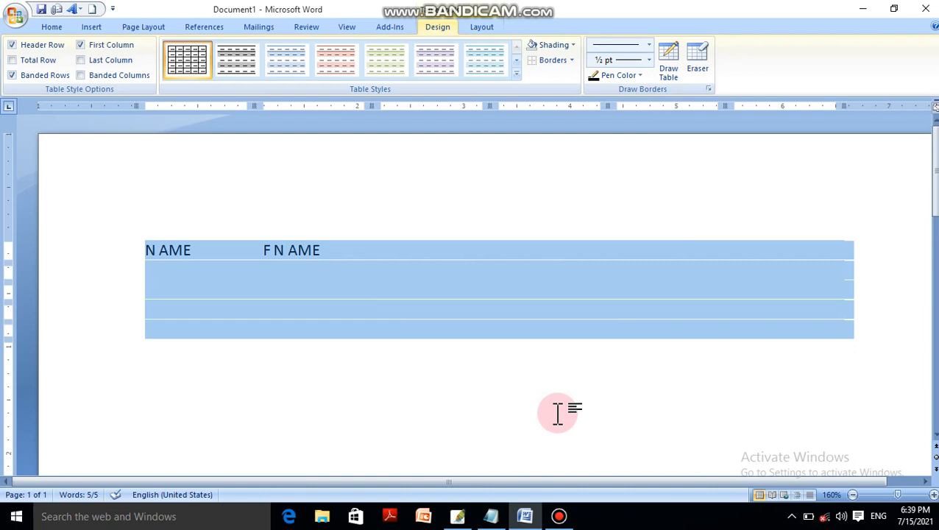
Turn on View Gridlines for the borderless table.
click(493, 26)
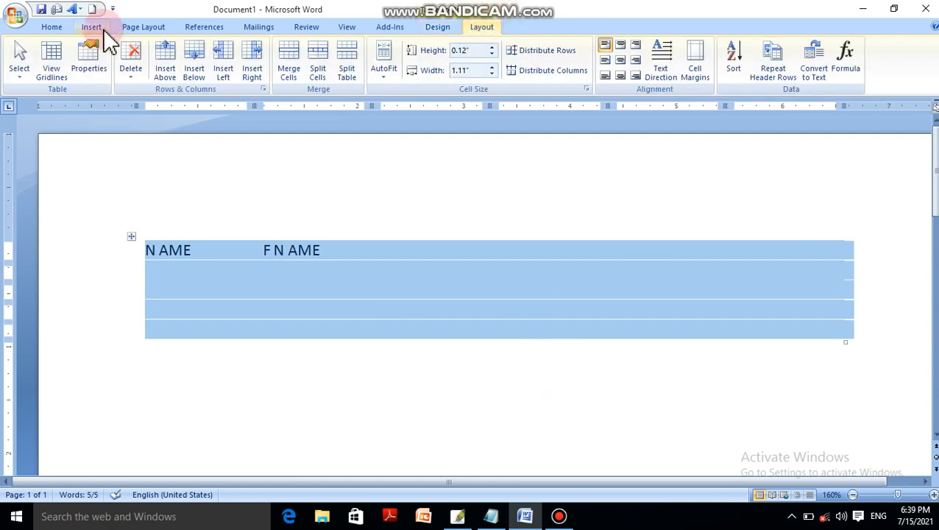
click(57, 59)
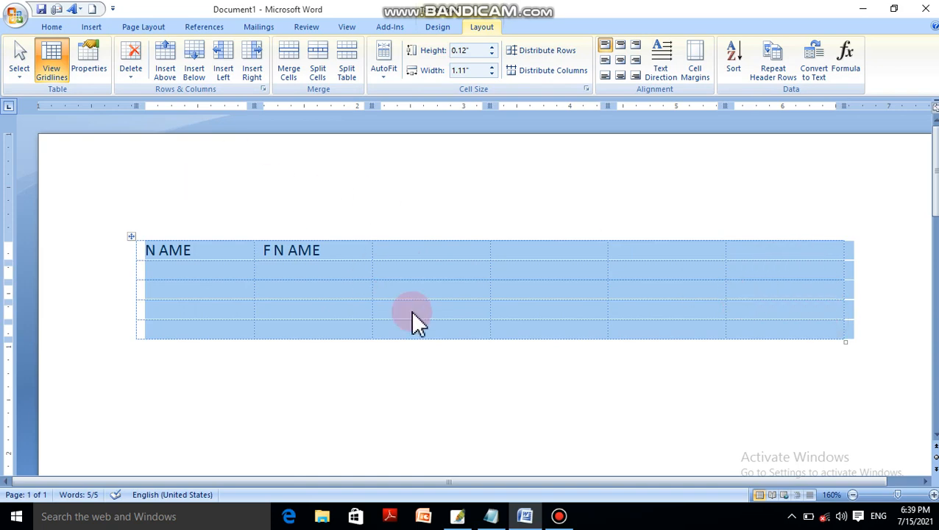
Open the print preview of the document and magnify the page to 100% to examine how the borderless table prints.
key(ctrl+F1)
key(ctrl+F1)
key(ctrl+F2)
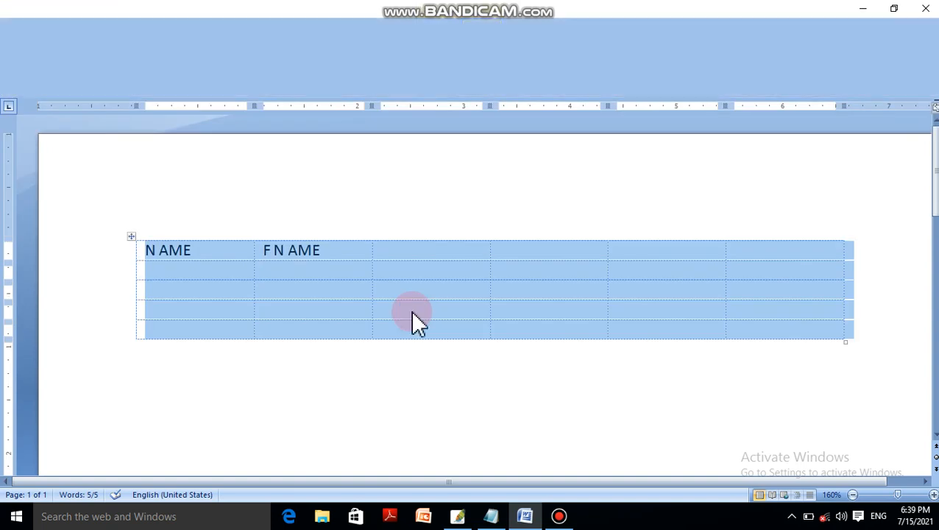
click(329, 203)
click(328, 202)
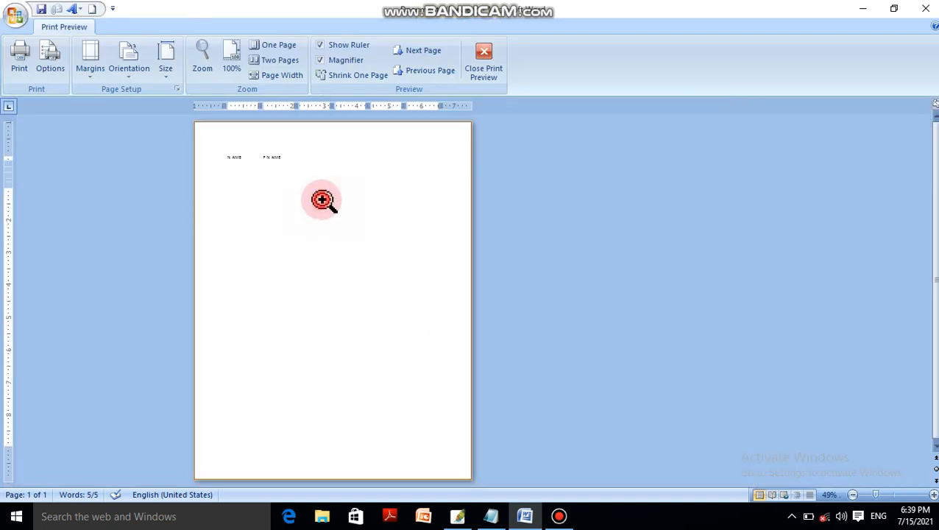
click(325, 201)
click(323, 200)
click(323, 201)
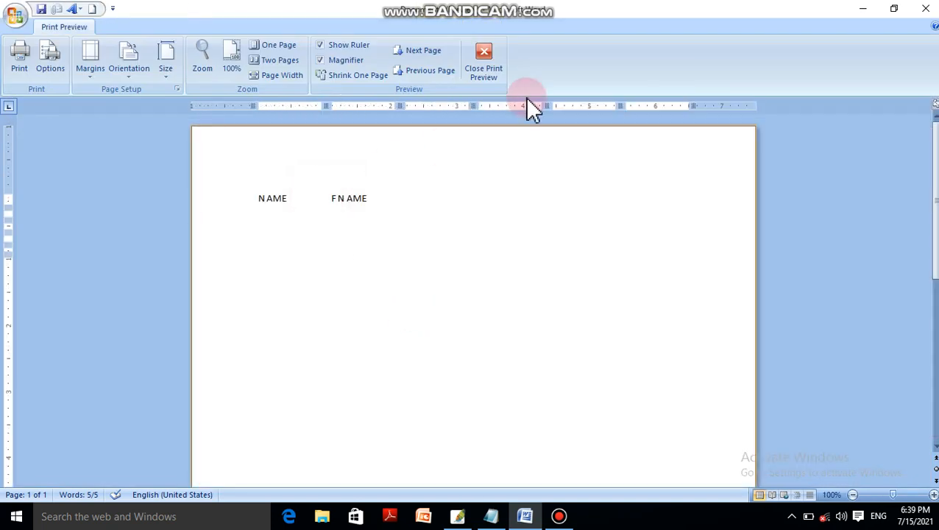
Close the print preview and open the selected table's properties, looking at the row options before returning to the table options.
click(483, 65)
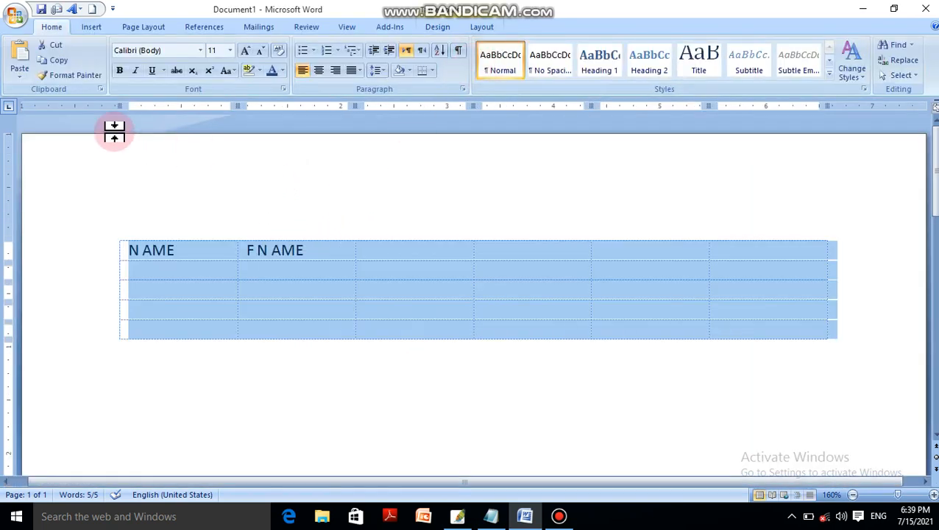
click(480, 27)
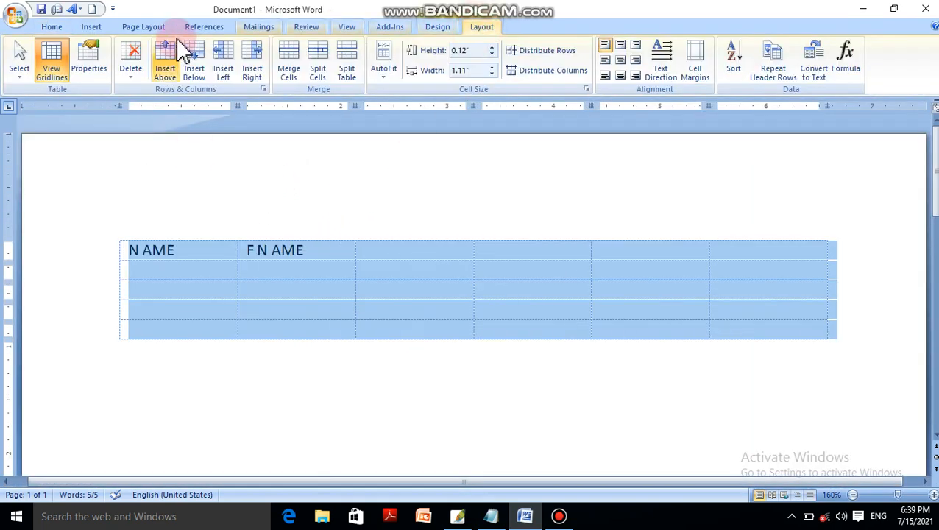
click(94, 77)
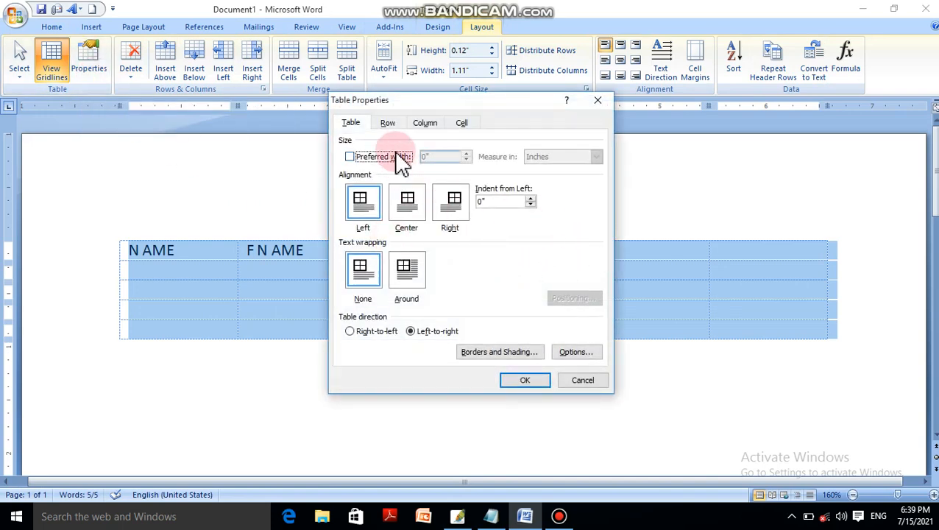
click(388, 125)
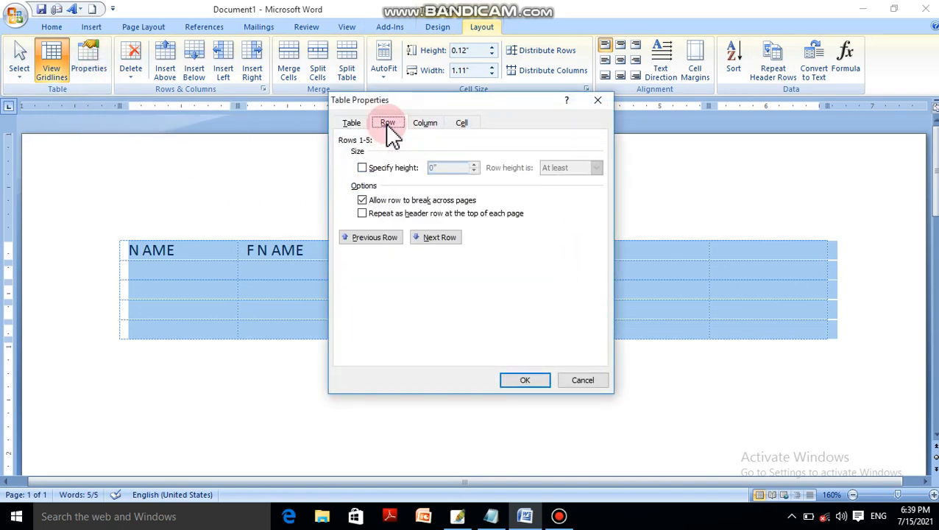
click(364, 125)
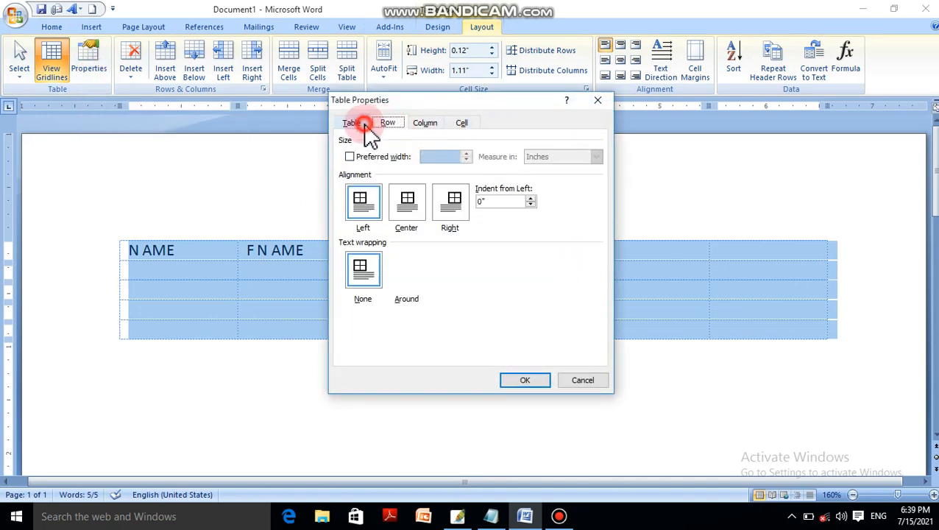
Set the table's preferred width to 2.1 inches.
click(385, 158)
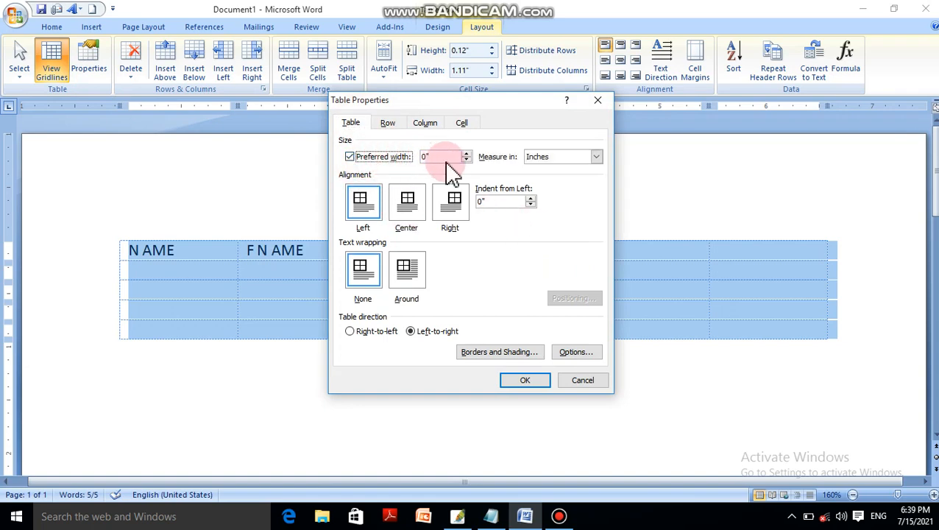
click(456, 159)
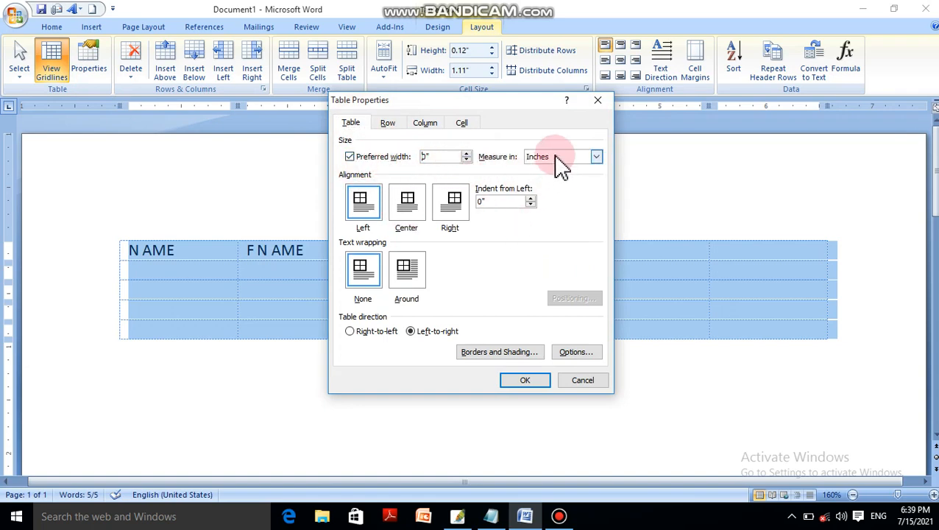
click(559, 157)
click(466, 153)
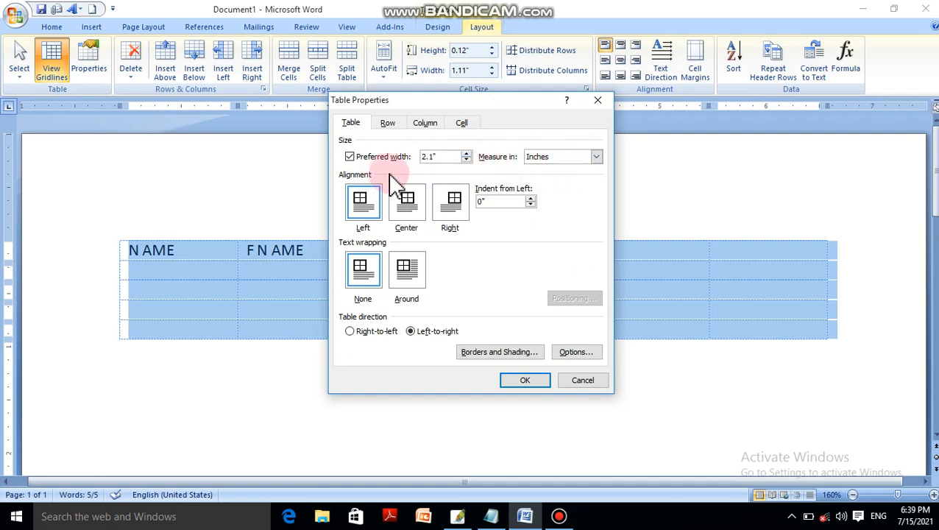
click(525, 381)
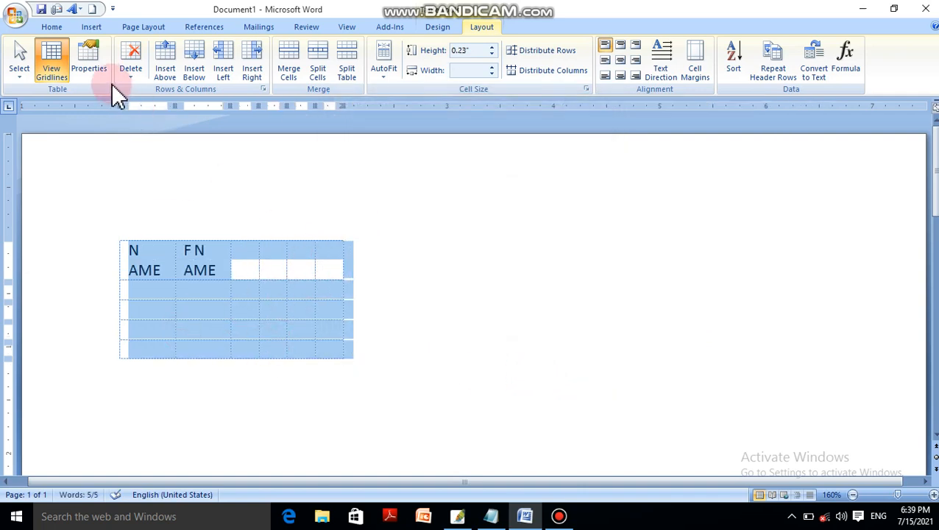
Change the table's preferred width to be measured in percent and set it to 37%.
click(94, 70)
click(559, 157)
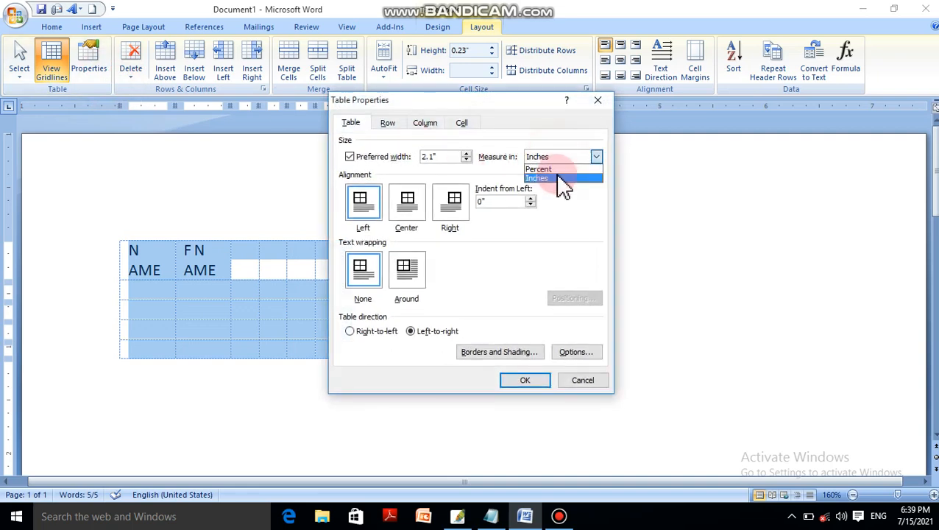
click(544, 169)
click(468, 153)
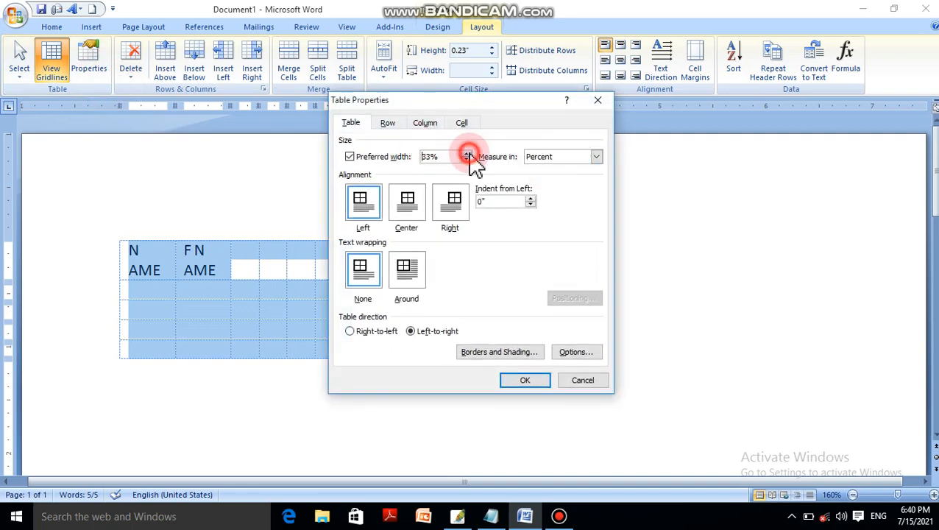
click(468, 153)
click(468, 153)
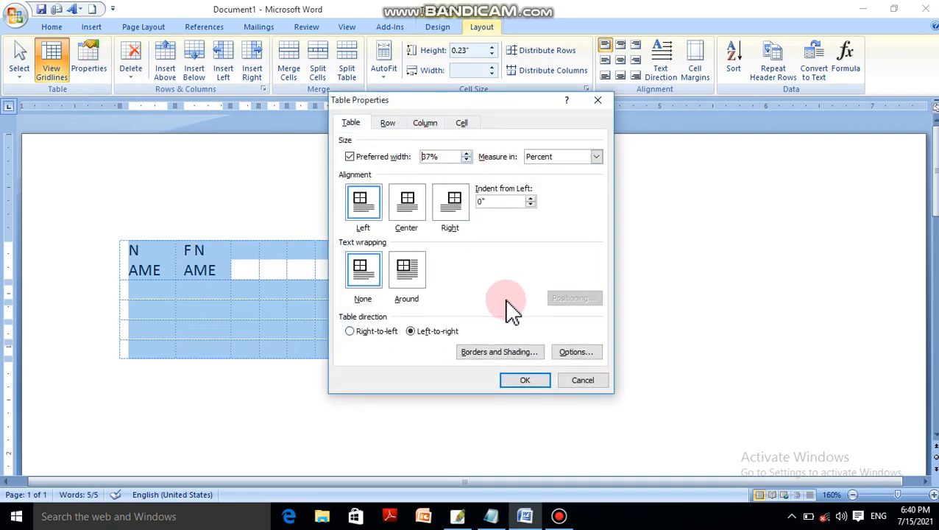
click(533, 376)
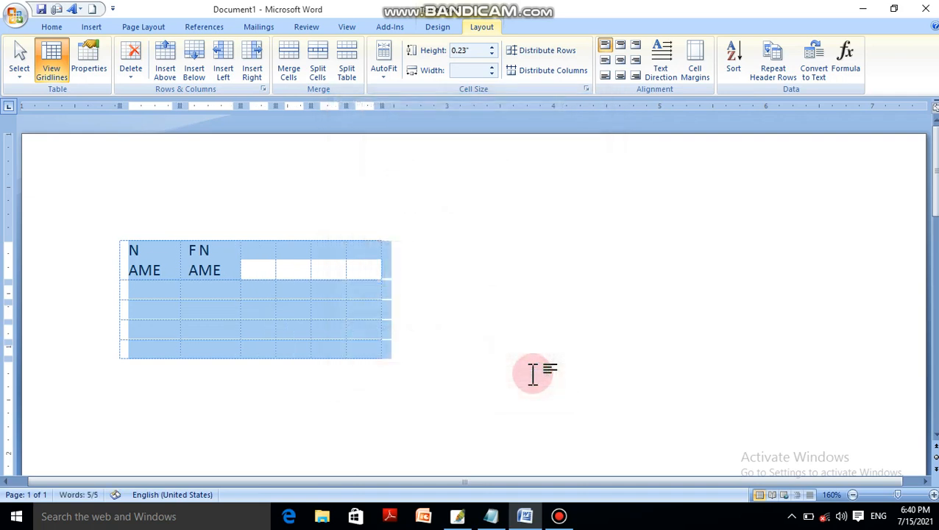
Turn off the preferred width for the whole table.
click(97, 63)
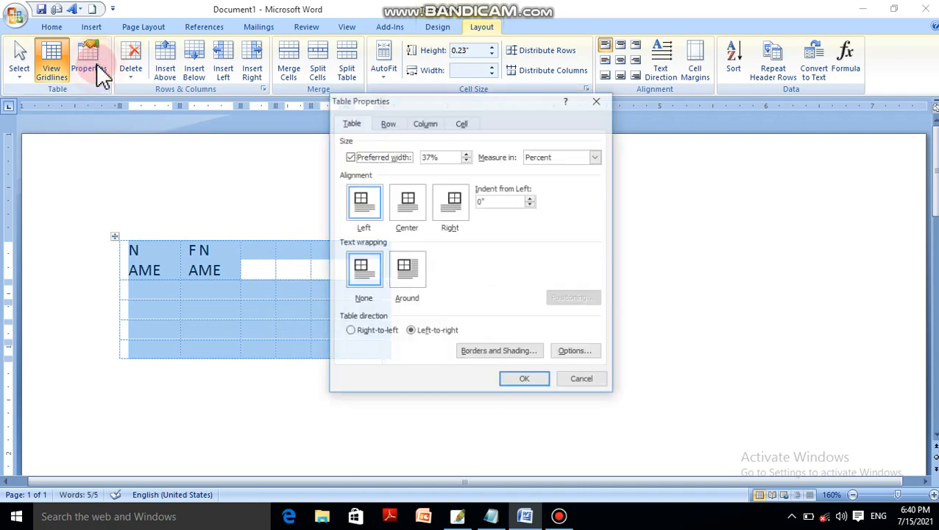
click(382, 157)
click(544, 381)
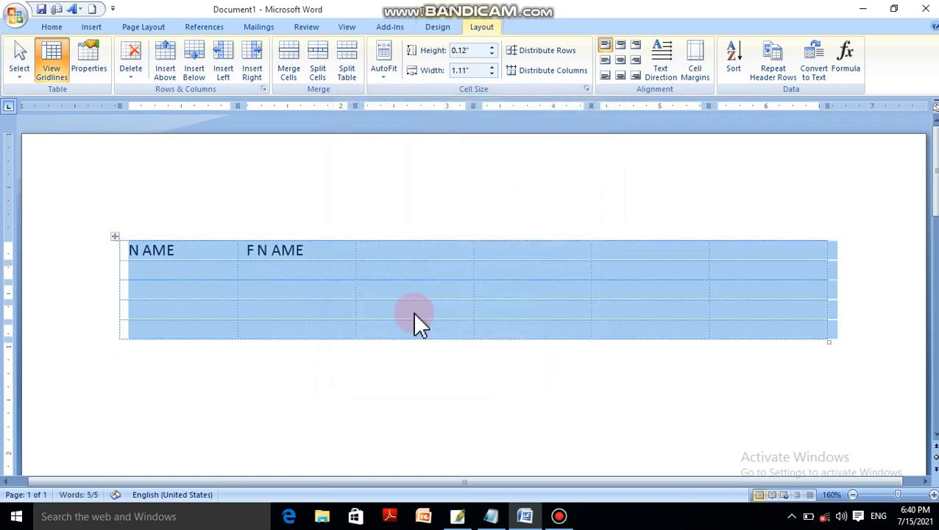
Turn on the table's preferred width, measure it in percent and set it to 50%.
click(88, 67)
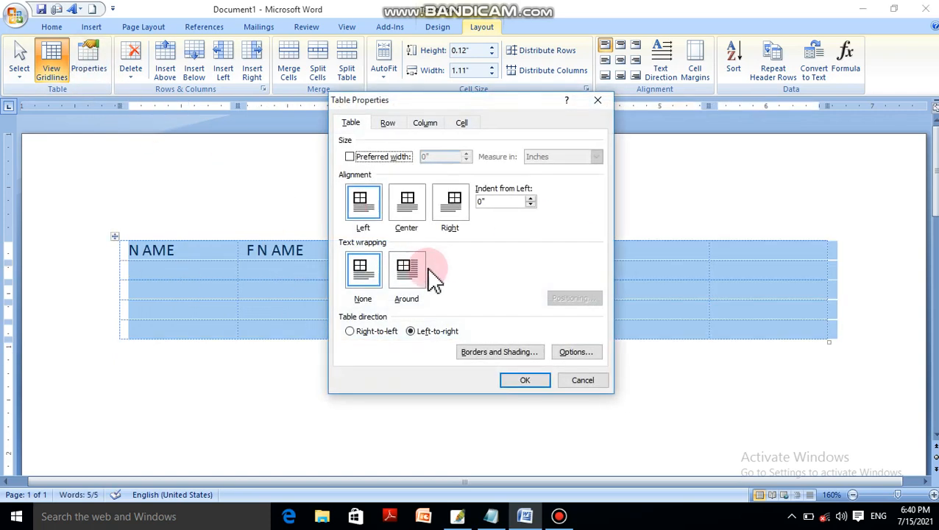
click(397, 157)
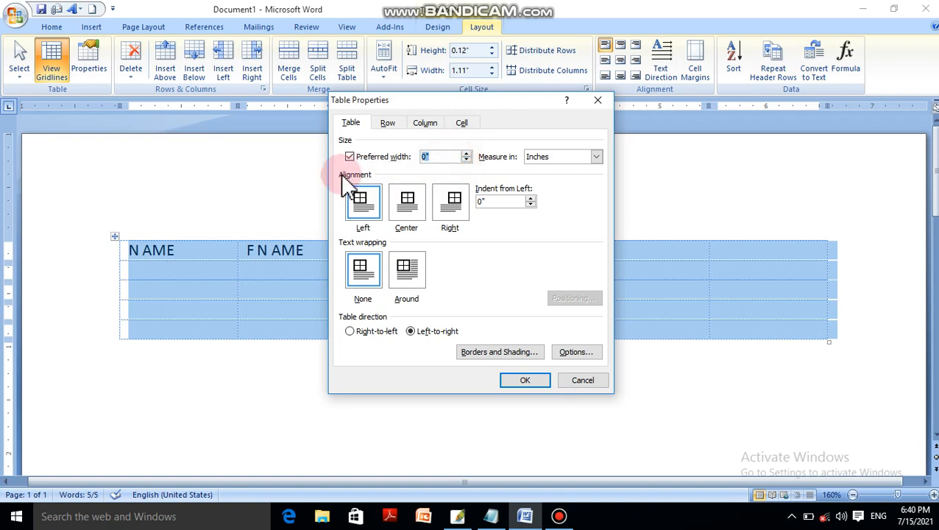
click(596, 157)
click(562, 169)
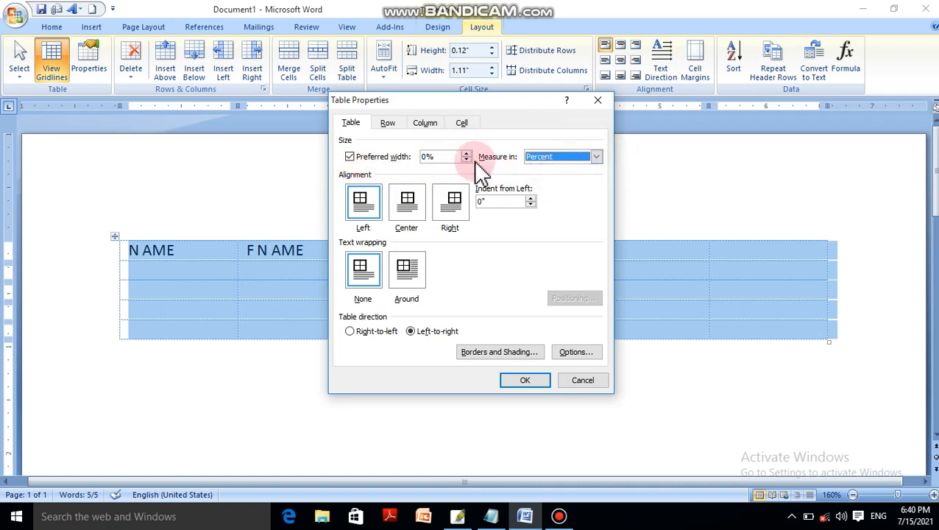
double_click(451, 157)
text(R)
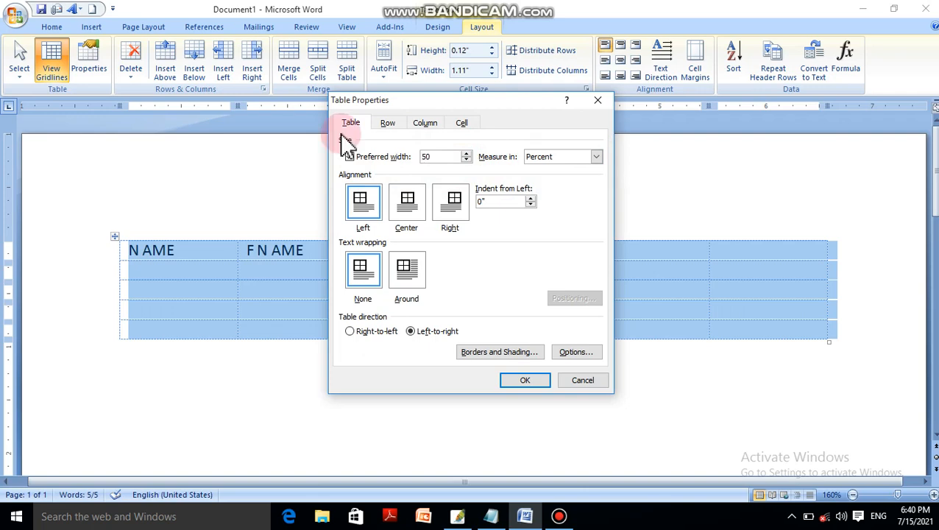
click(528, 380)
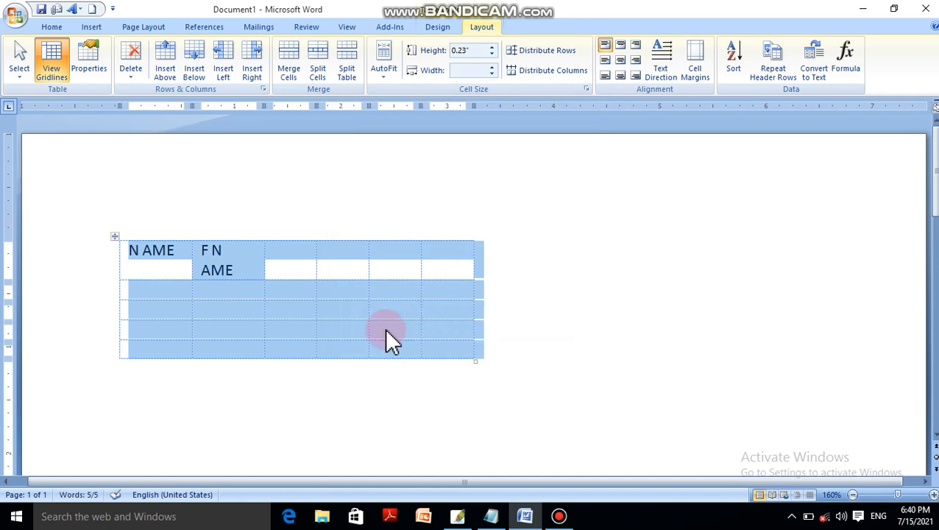
Apply center alignment to the table on the page, followed by right alignment.
click(103, 78)
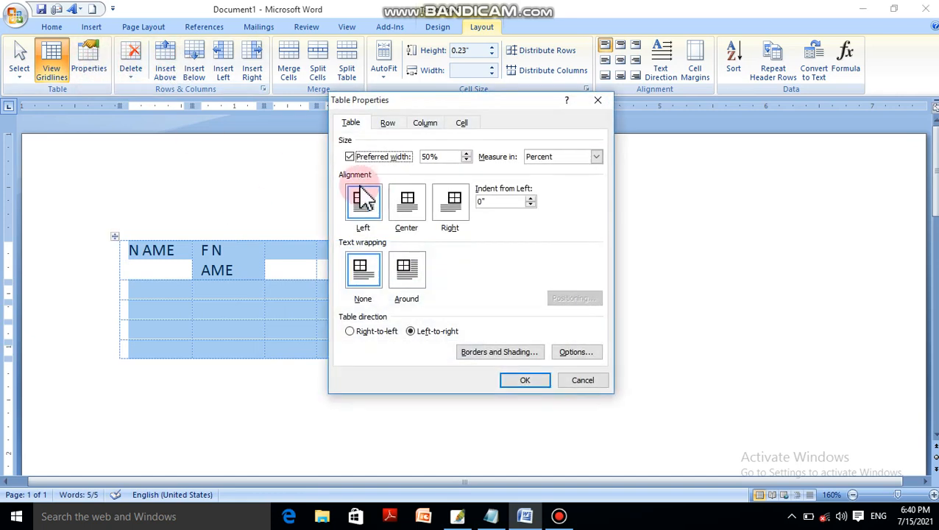
click(407, 206)
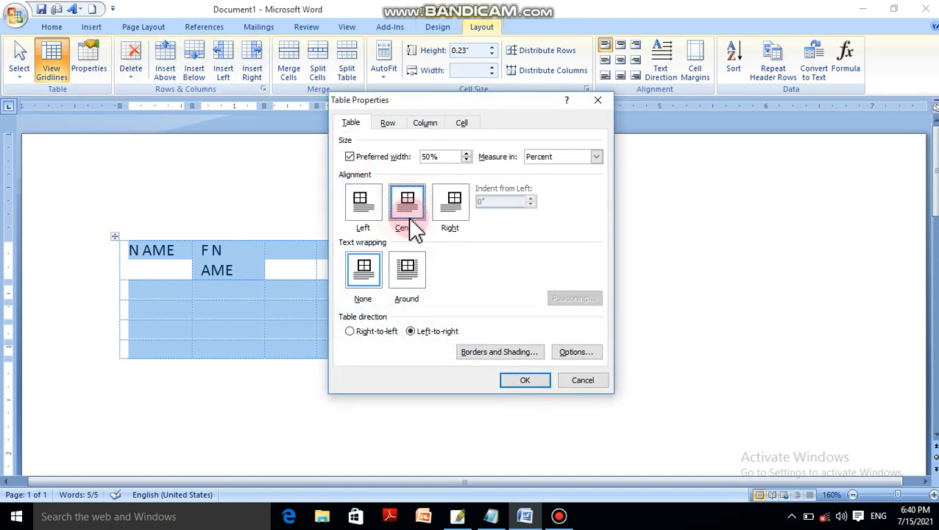
click(523, 380)
click(89, 66)
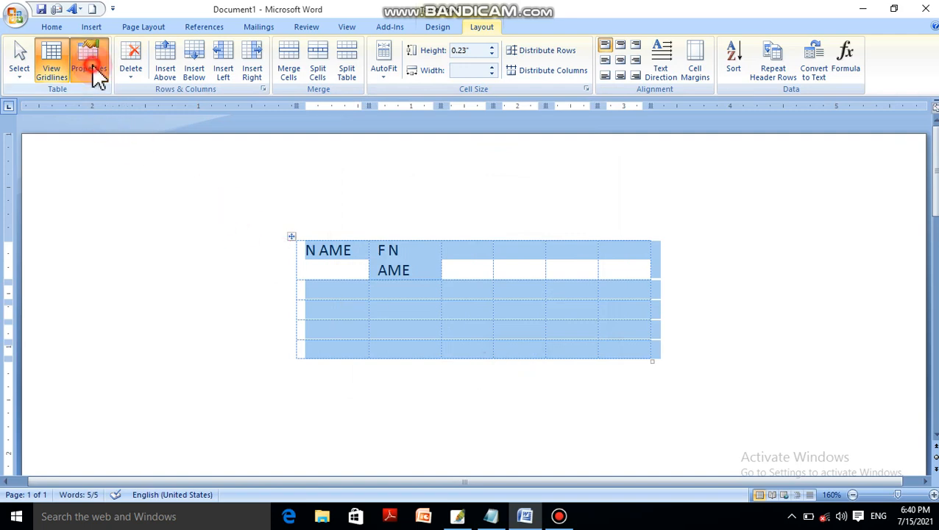
click(444, 211)
click(528, 376)
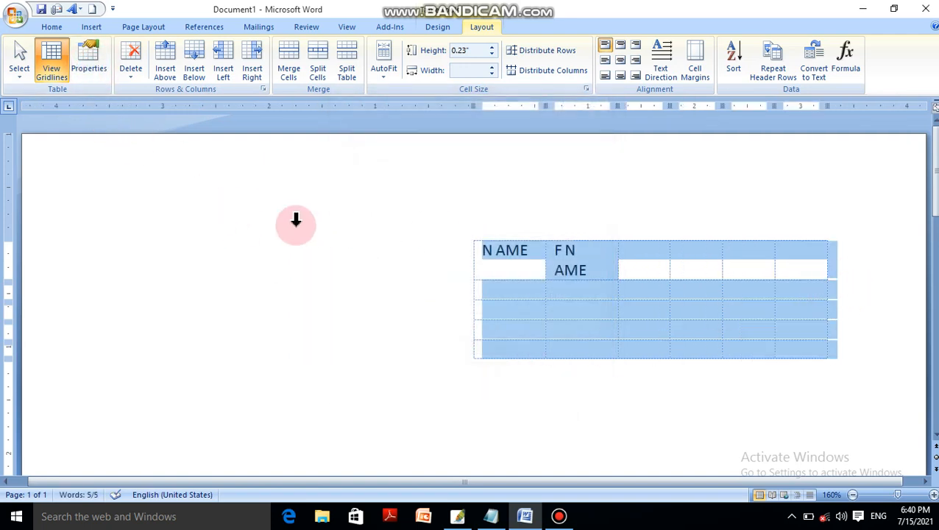
Set the table's alignment on the page to Left.
click(107, 81)
click(363, 202)
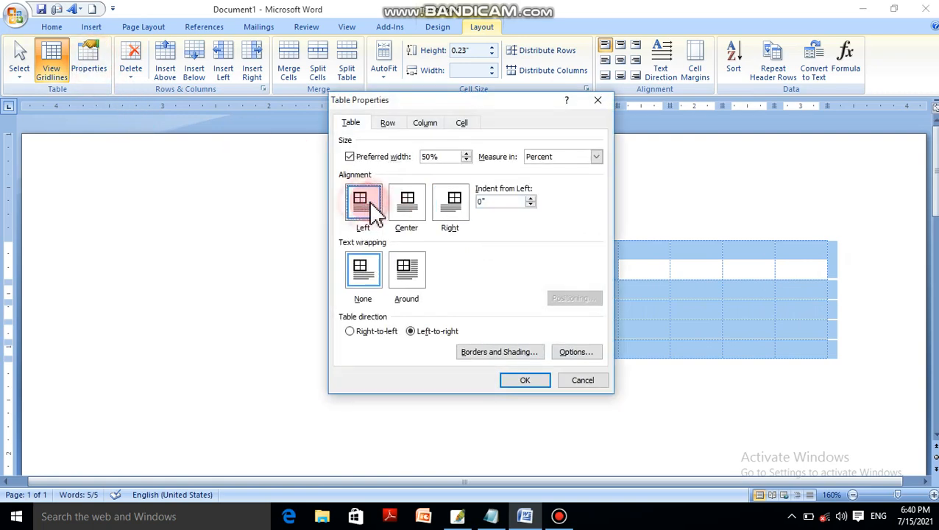
click(504, 201)
click(538, 382)
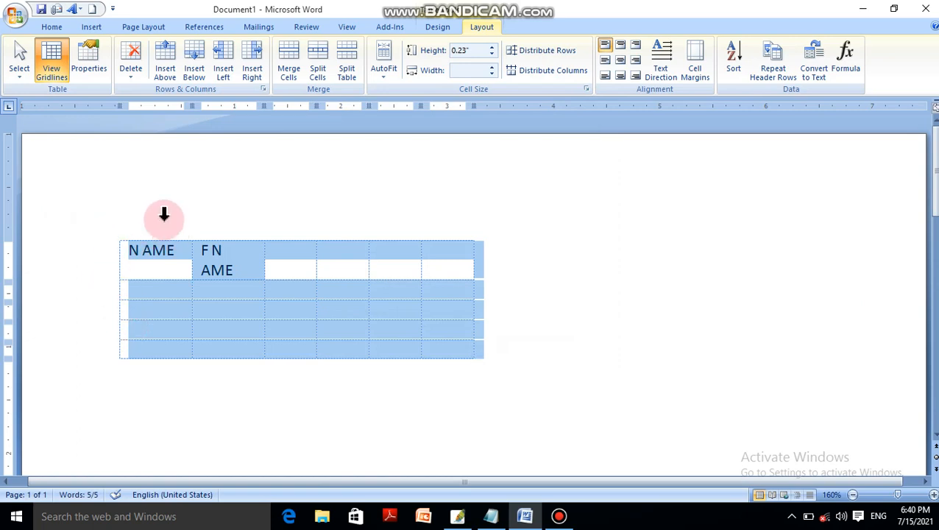
Indent the table 0.6 inches from the left.
click(77, 47)
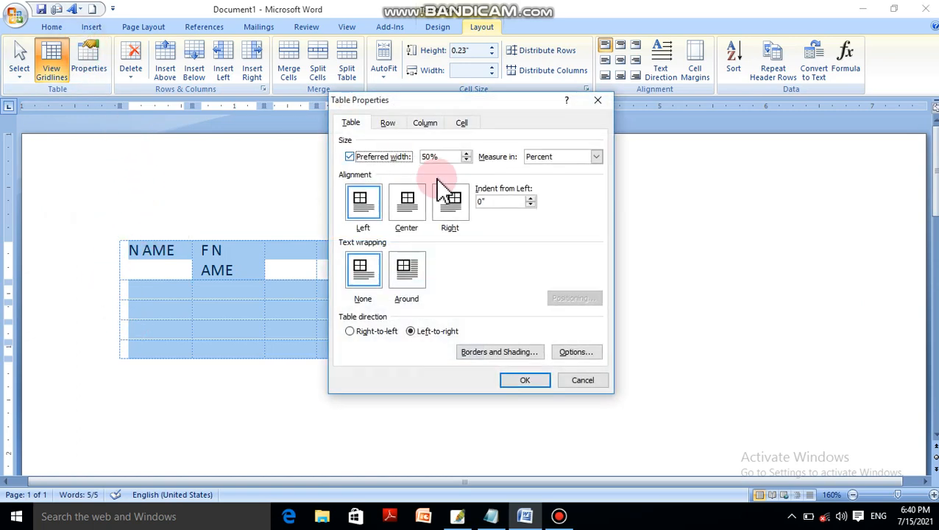
click(529, 199)
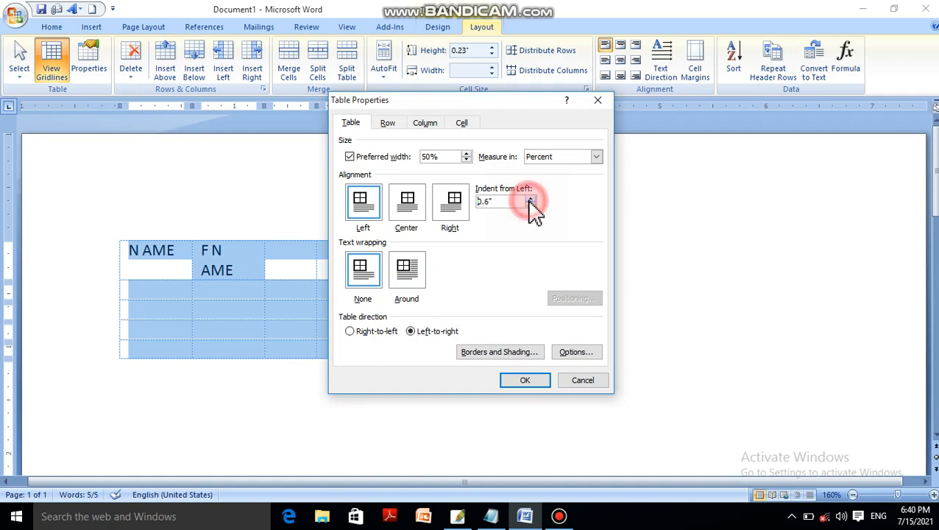
click(526, 378)
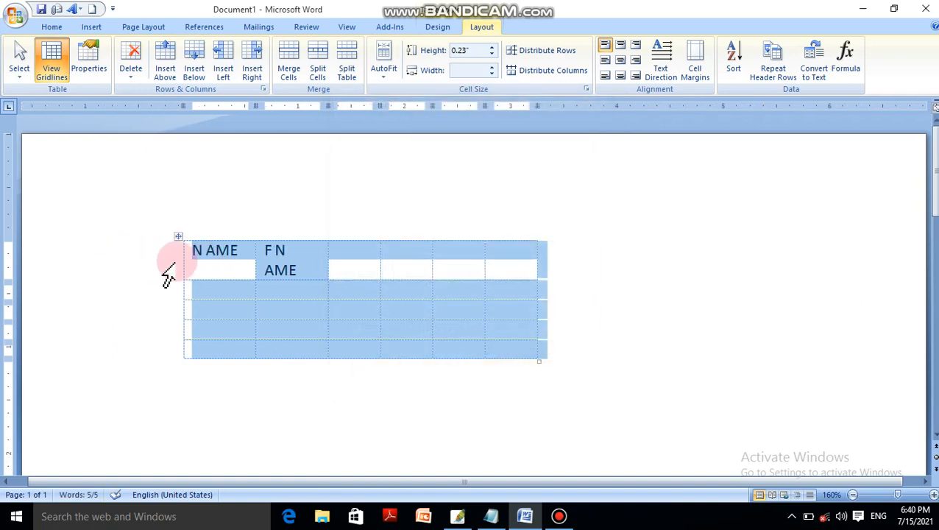
click(54, 65)
click(87, 66)
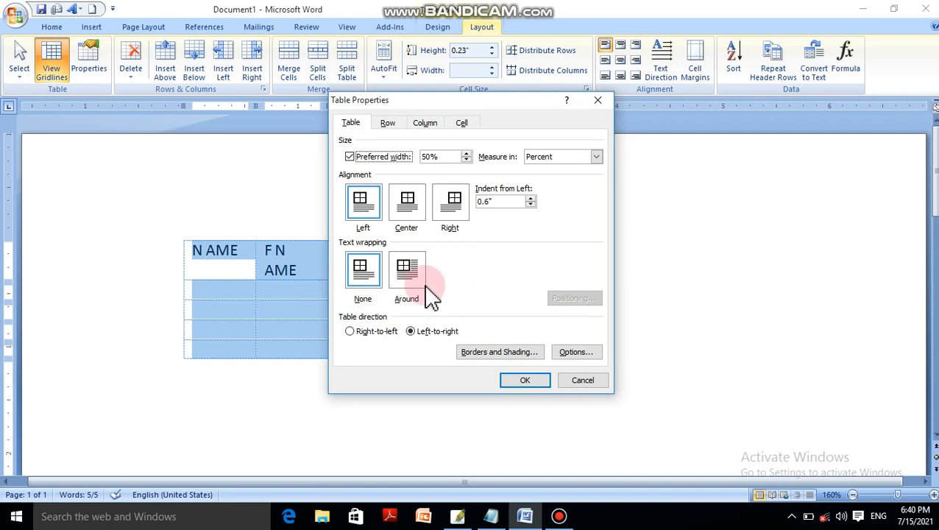
click(577, 381)
Generate sample paragraphs directly below the table with =RAND().
click(243, 411)
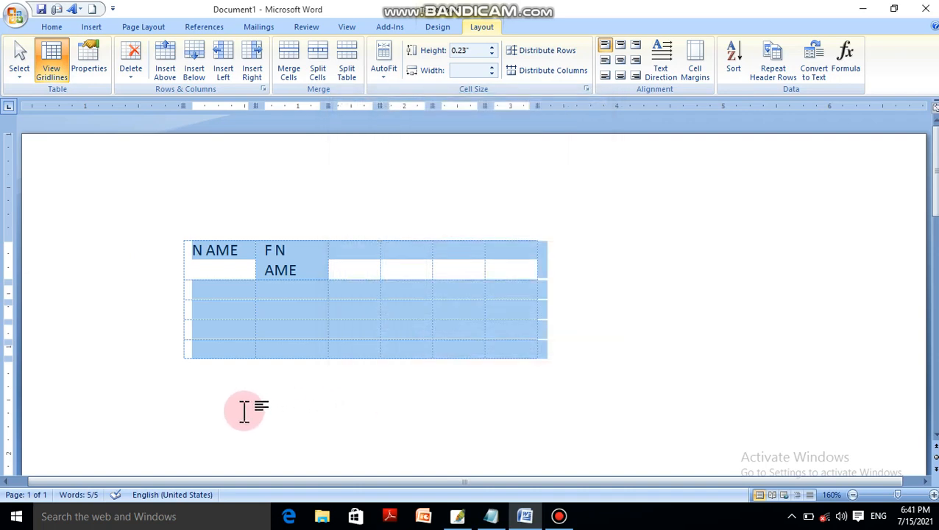
text(=RAND()
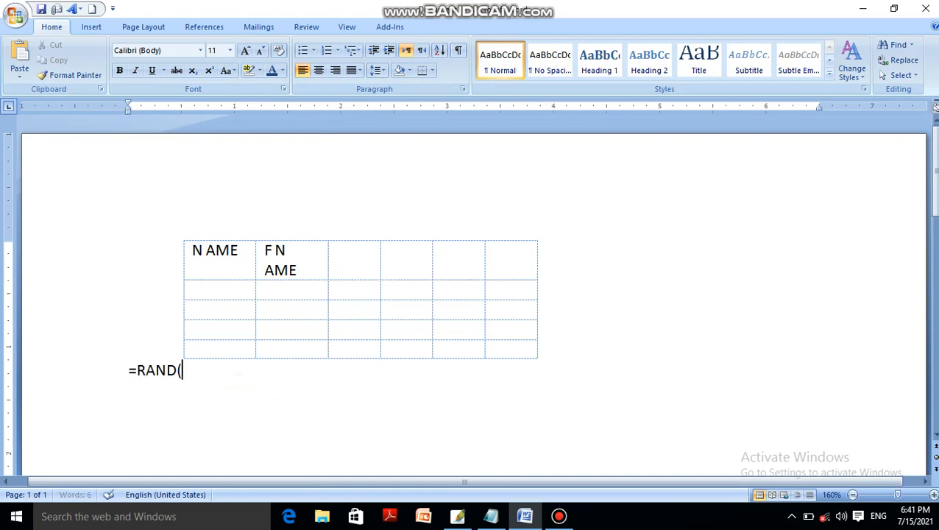
text())
key(Return)
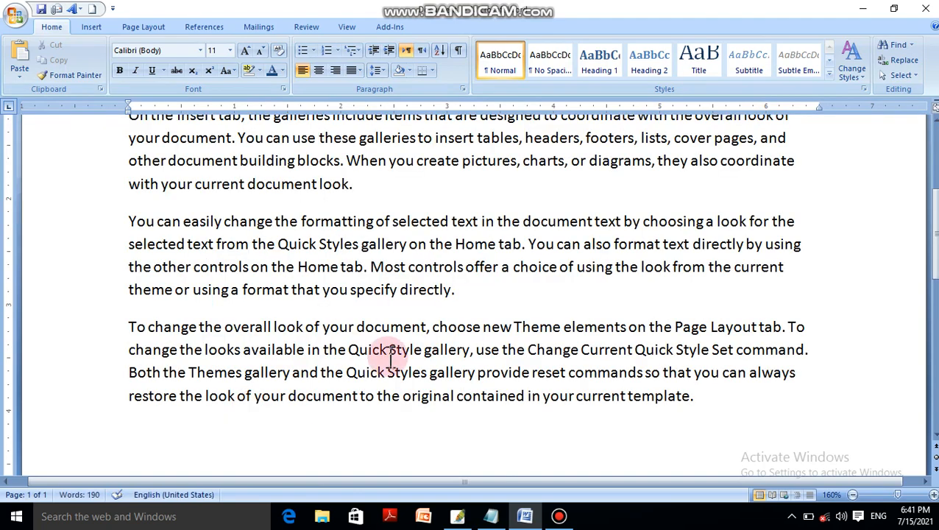
Set the table's text wrapping to Around so the sample paragraphs flow beside it.
scroll(563, 372, up, 5)
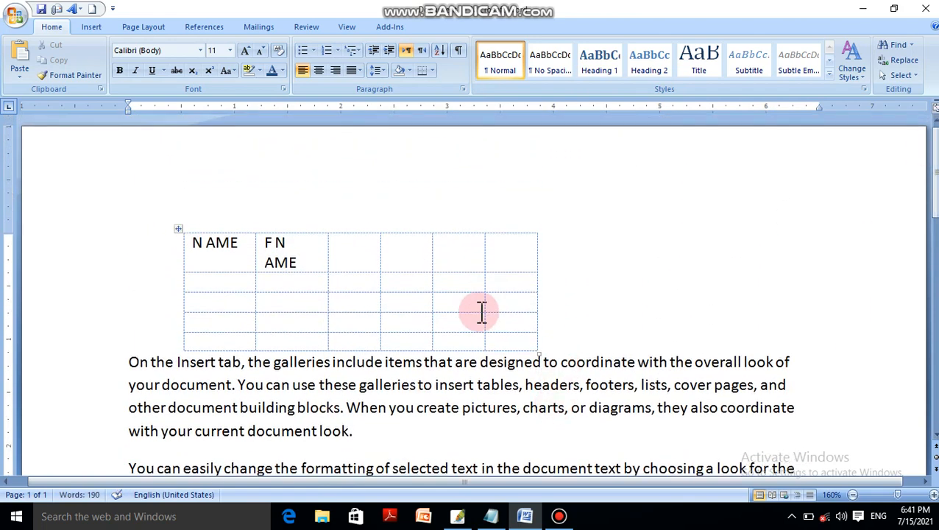
click(499, 286)
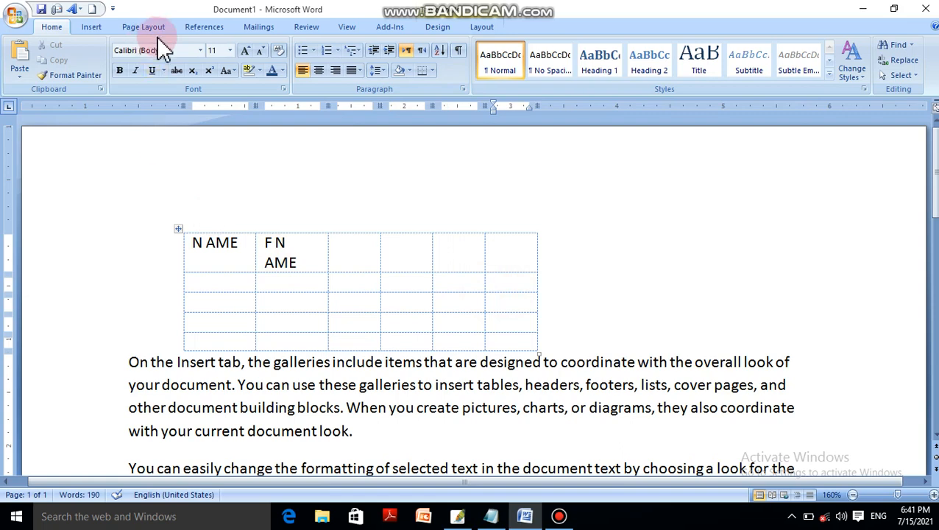
click(481, 28)
click(92, 66)
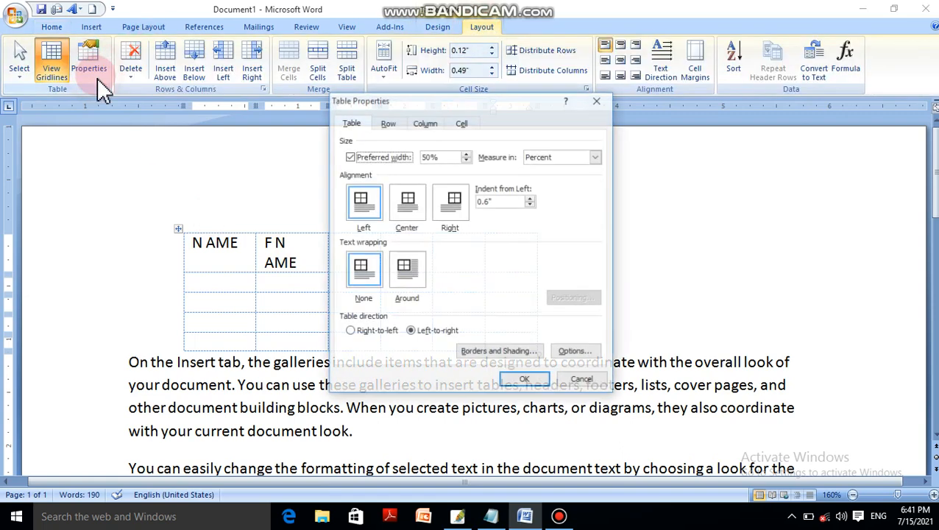
click(361, 266)
click(418, 282)
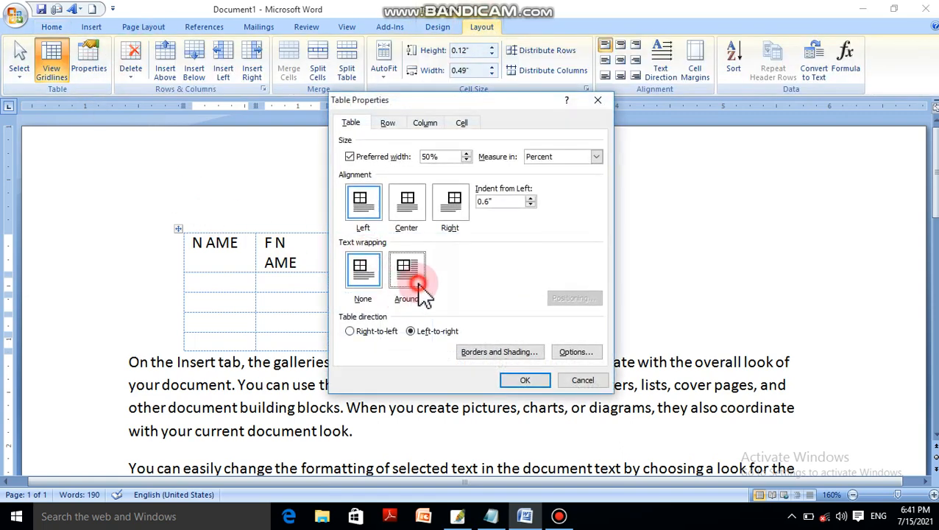
click(535, 387)
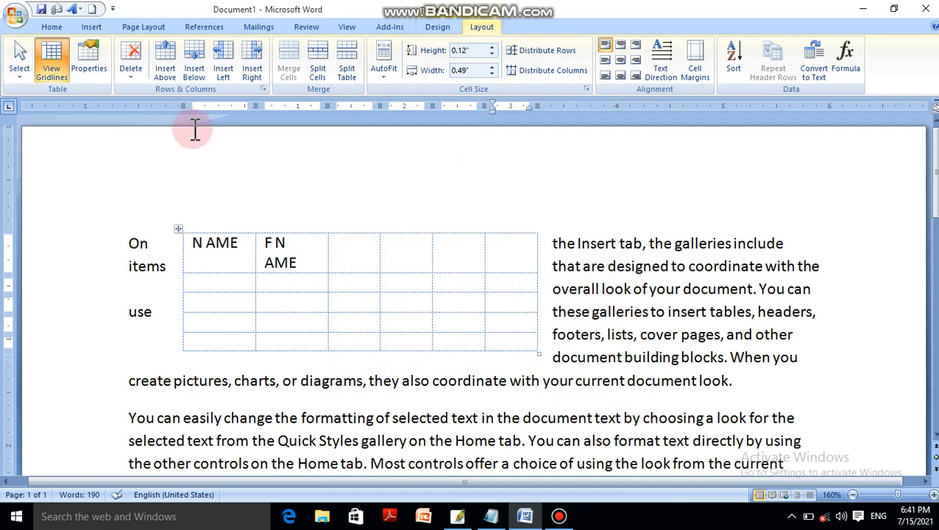
Set the table's text wrapping back to None.
click(89, 63)
click(362, 271)
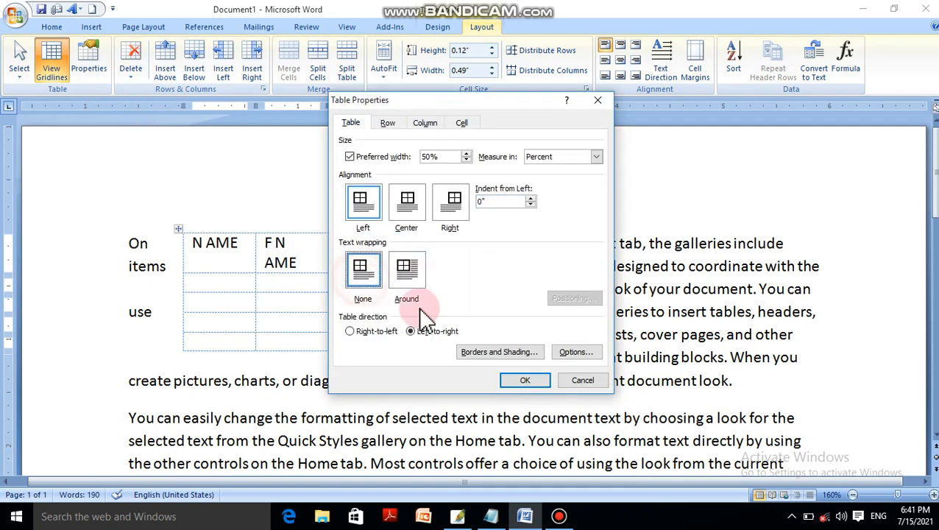
click(525, 381)
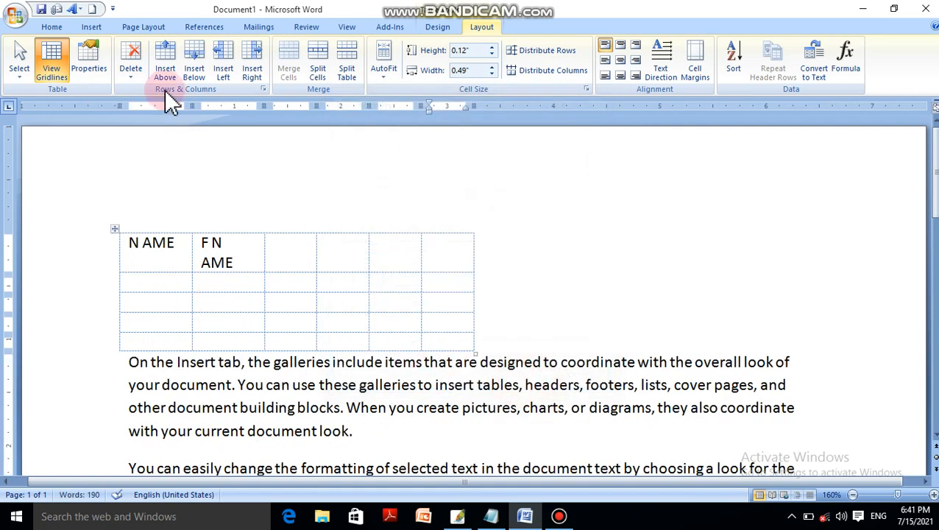
Set the table's text wrapping to Around and its direction to Right-to-left, checking the table positioning options without changing them.
click(90, 65)
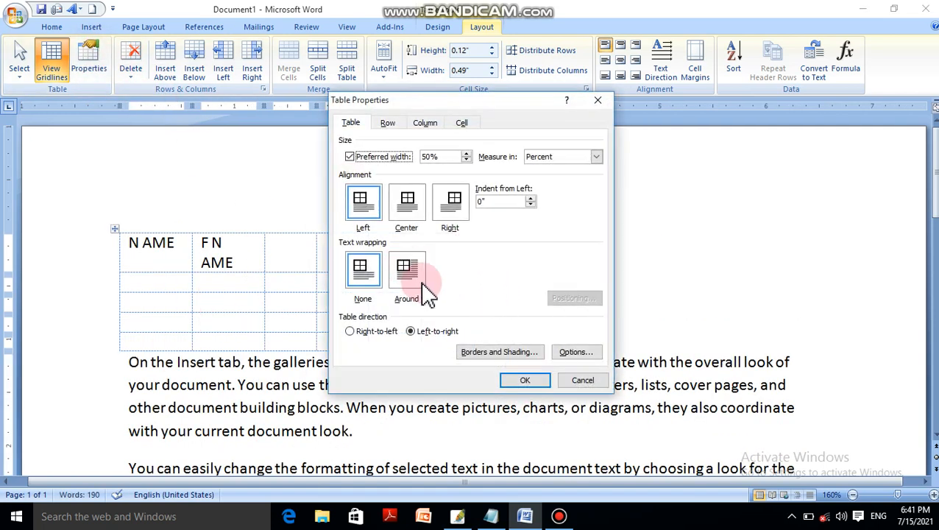
click(429, 294)
click(568, 298)
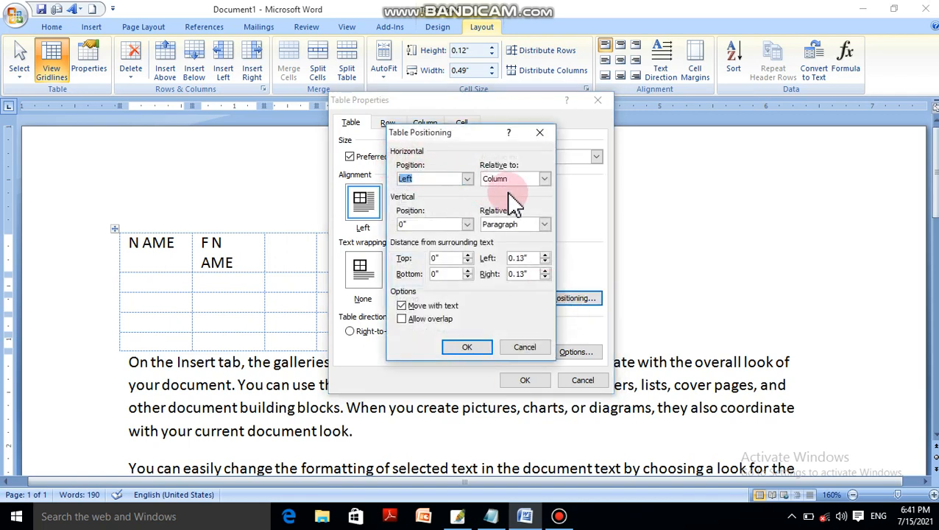
click(525, 347)
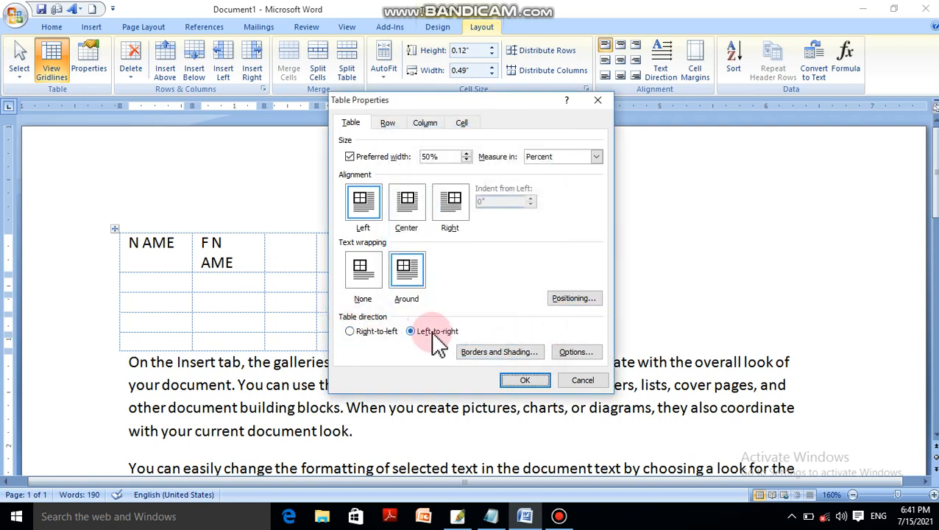
click(372, 333)
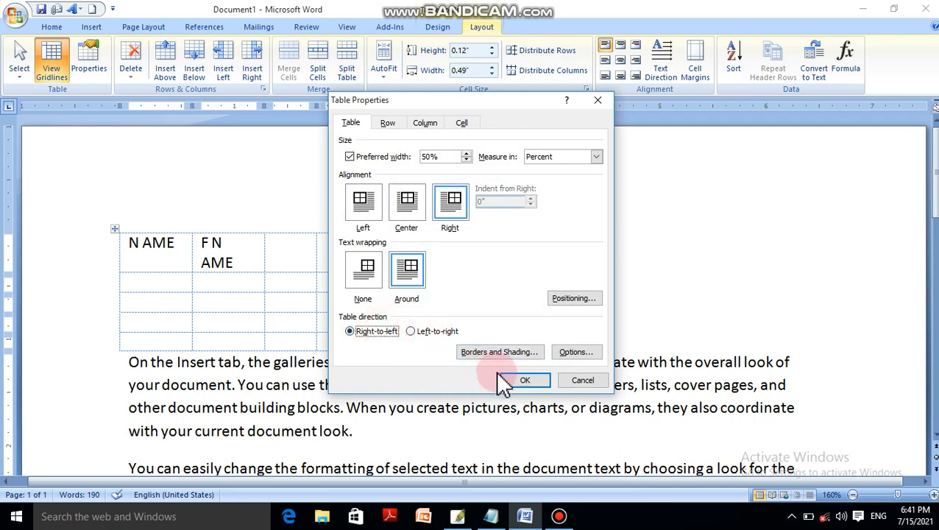
click(521, 381)
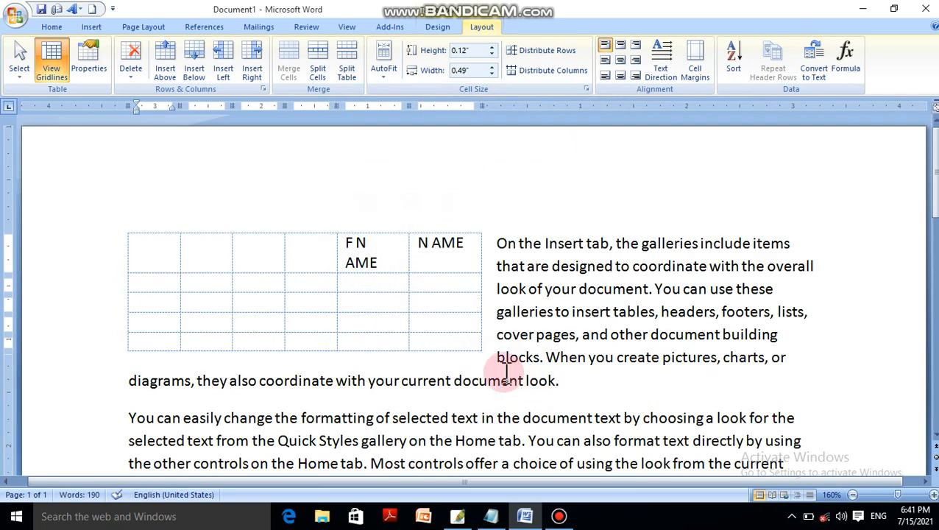
Fill the second row's NAME and F NAME cells with a person's name and father's name in Persian script.
click(453, 286)
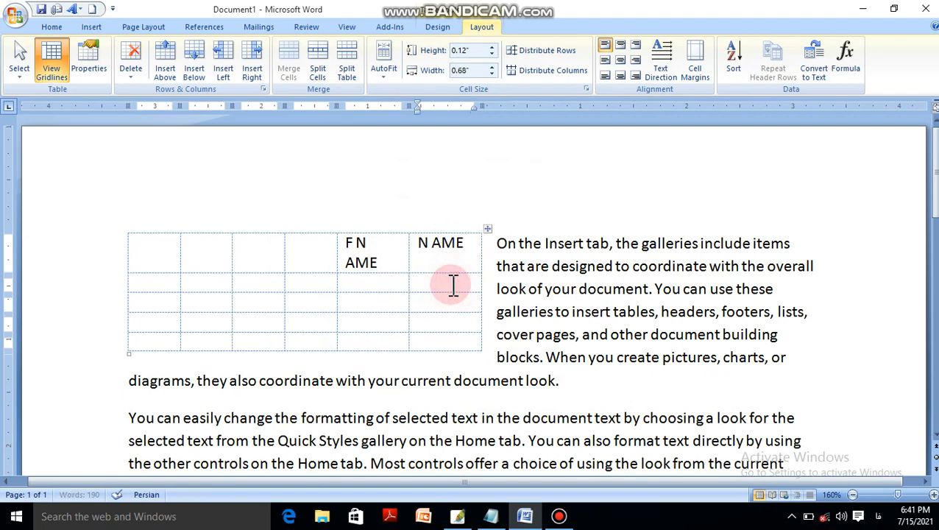
text(ا)
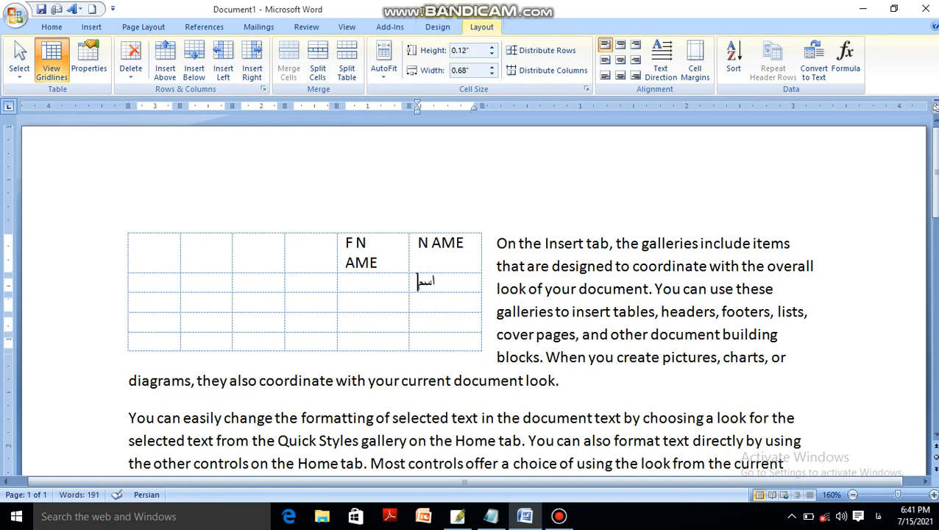
text(سل،)
key(BackSpace)
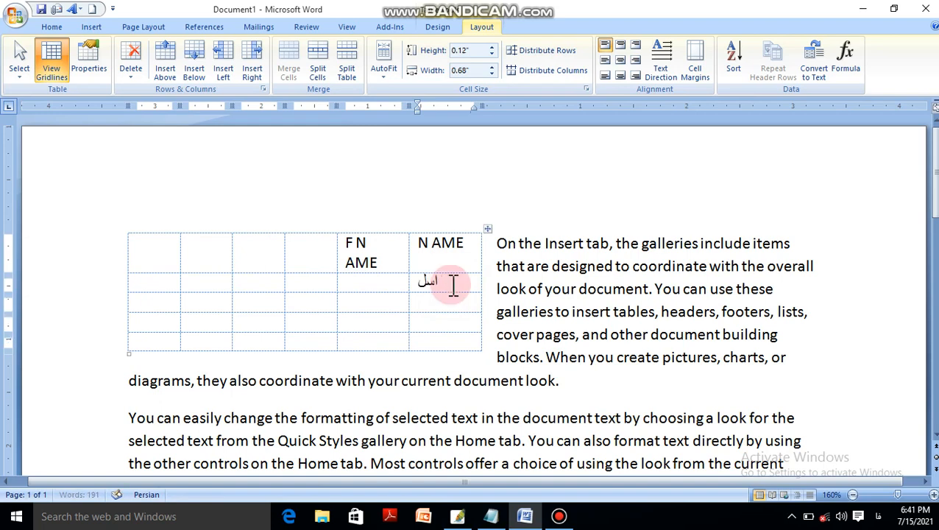
text(ن)
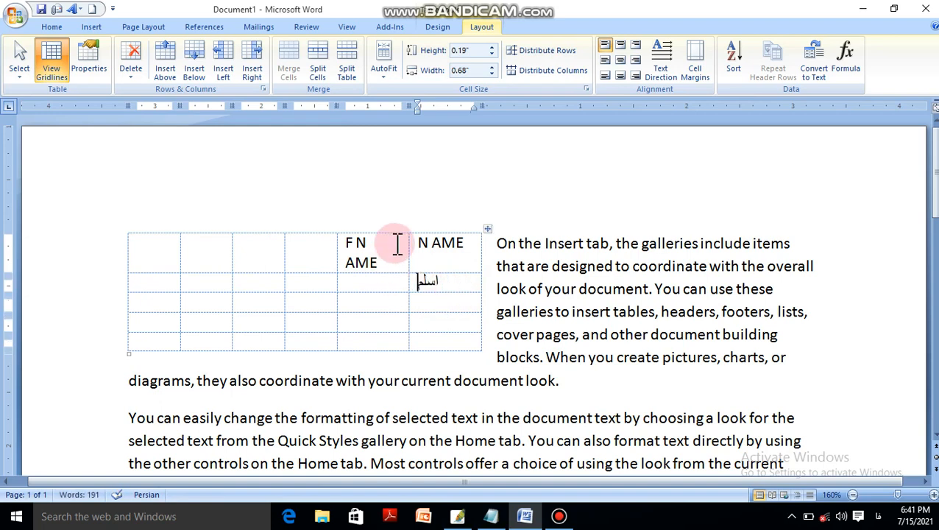
click(381, 286)
text(جاوید)
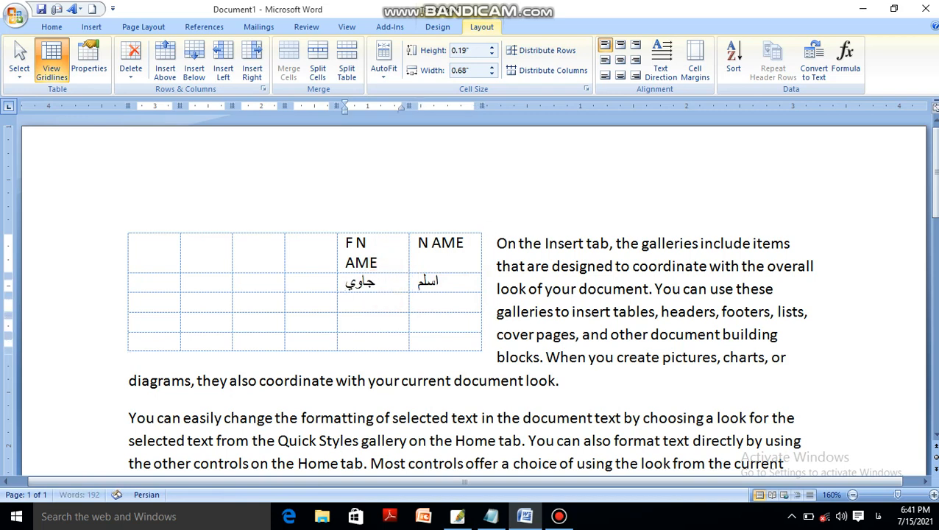
Select the whole table and set its direction to Left-to-right.
click(490, 230)
click(94, 55)
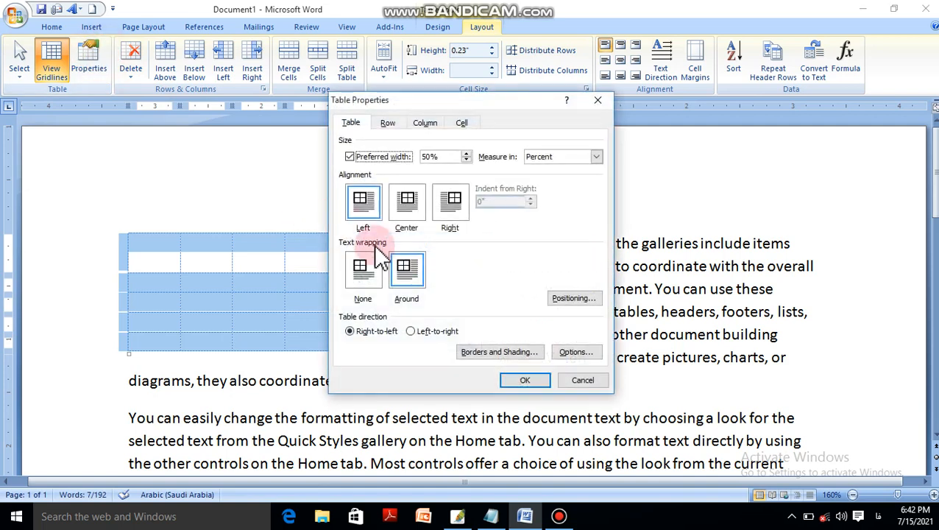
click(412, 333)
click(524, 379)
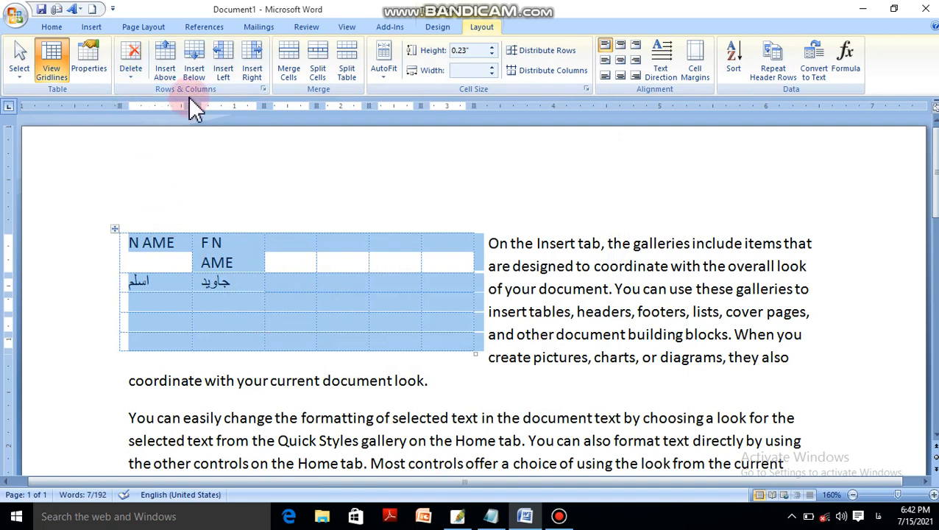
click(293, 249)
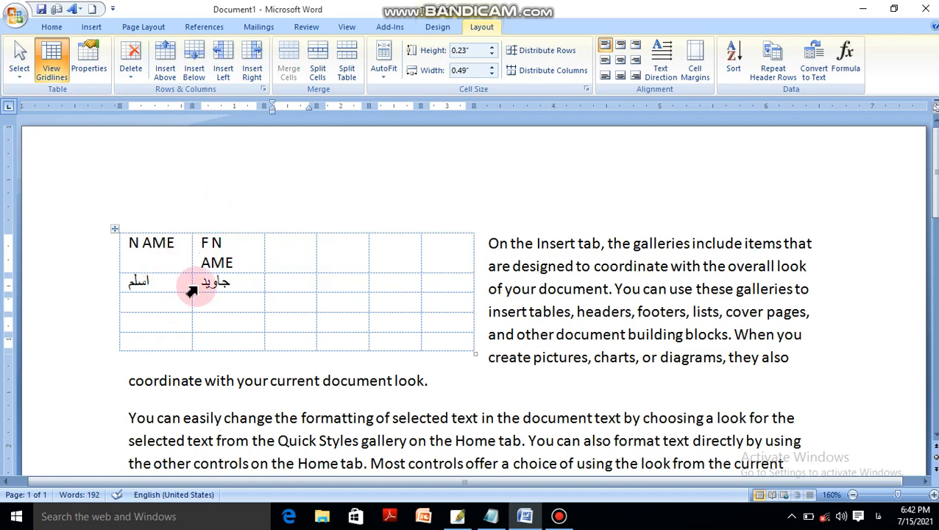
click(143, 279)
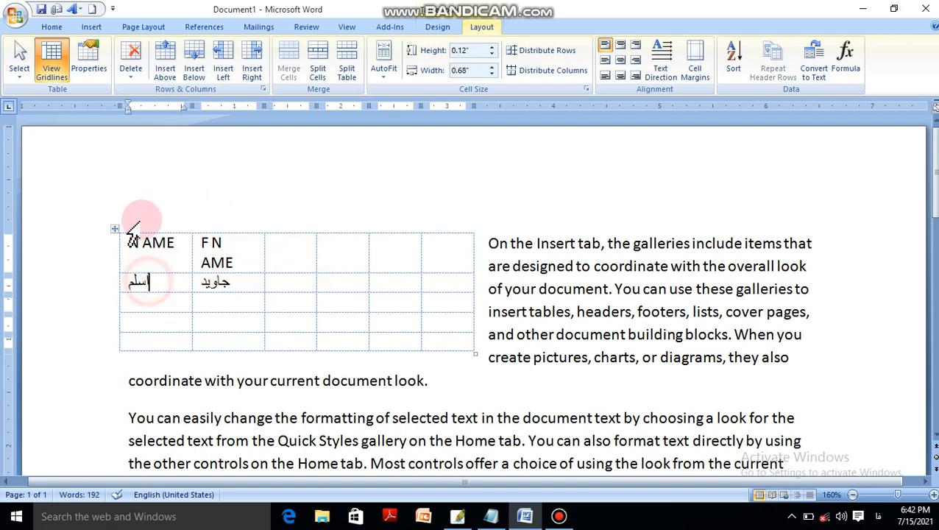
click(132, 62)
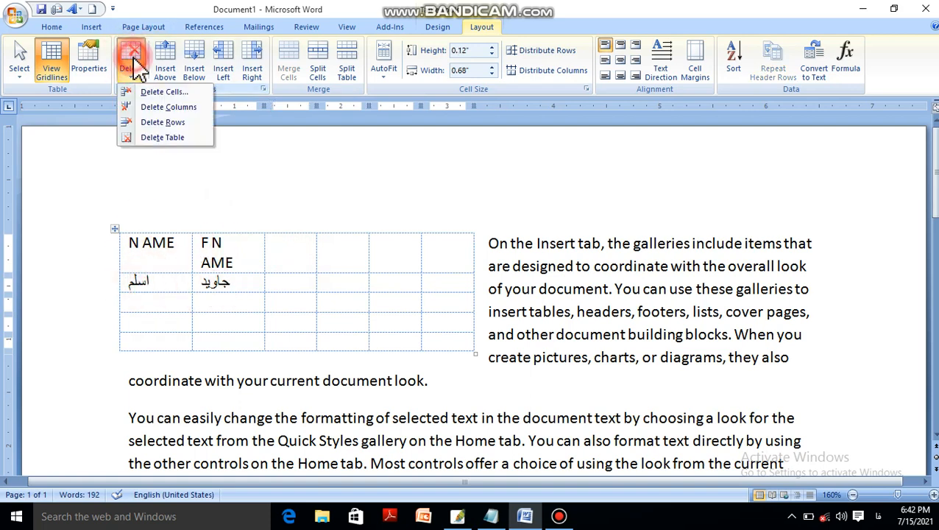
click(162, 92)
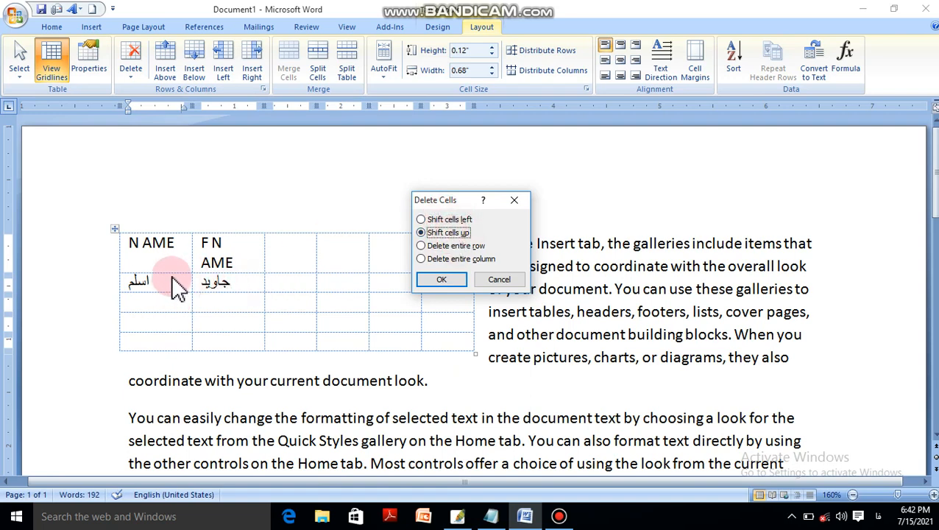
click(495, 282)
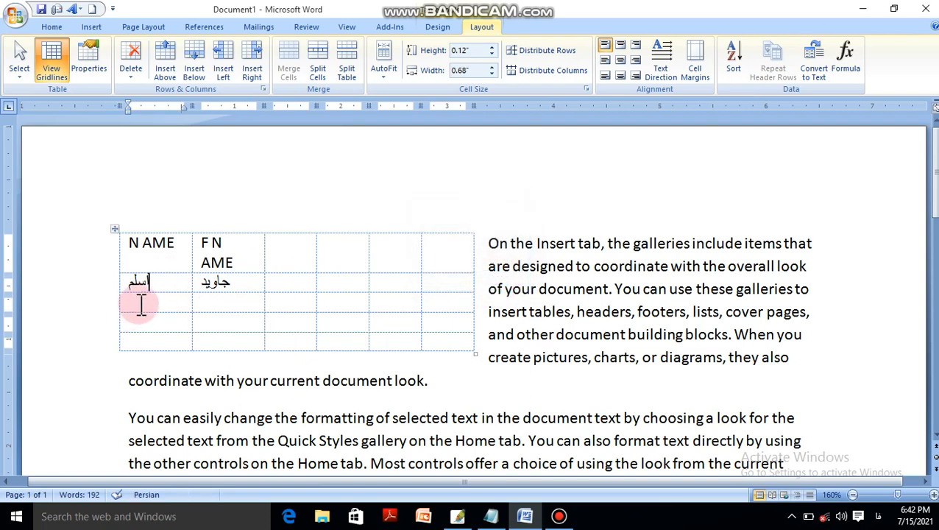
Enter another person's name in Persian script in the third row of the NAME column.
text(ک)
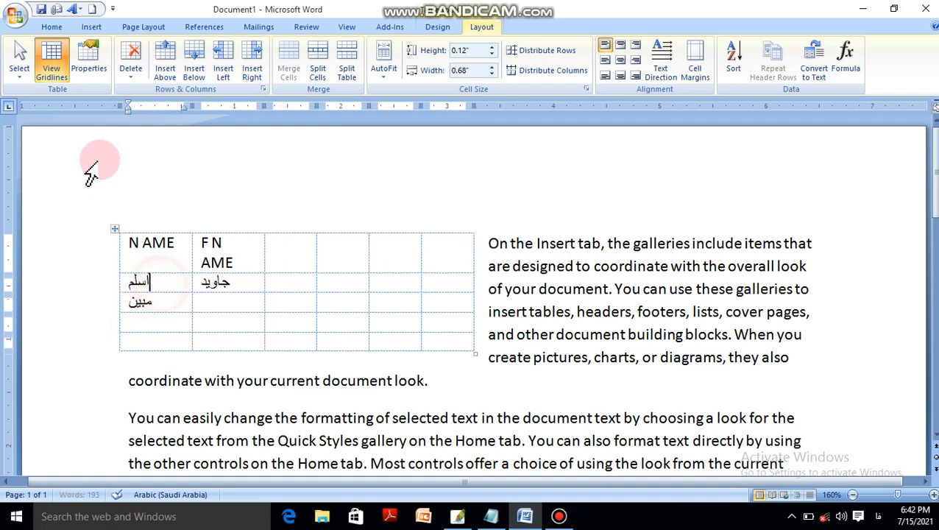
Try deleting the second-row cell under NAME with Shift cells left, and undo the deletion.
click(143, 74)
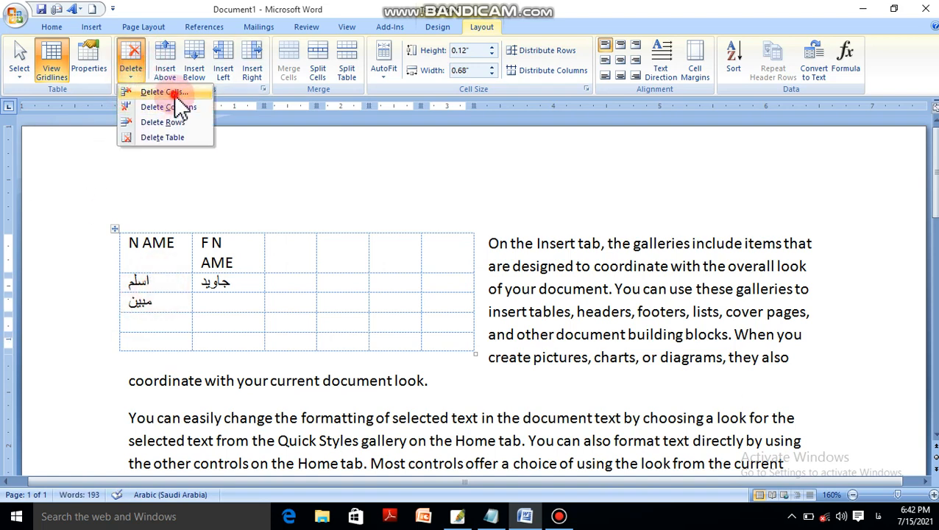
click(175, 90)
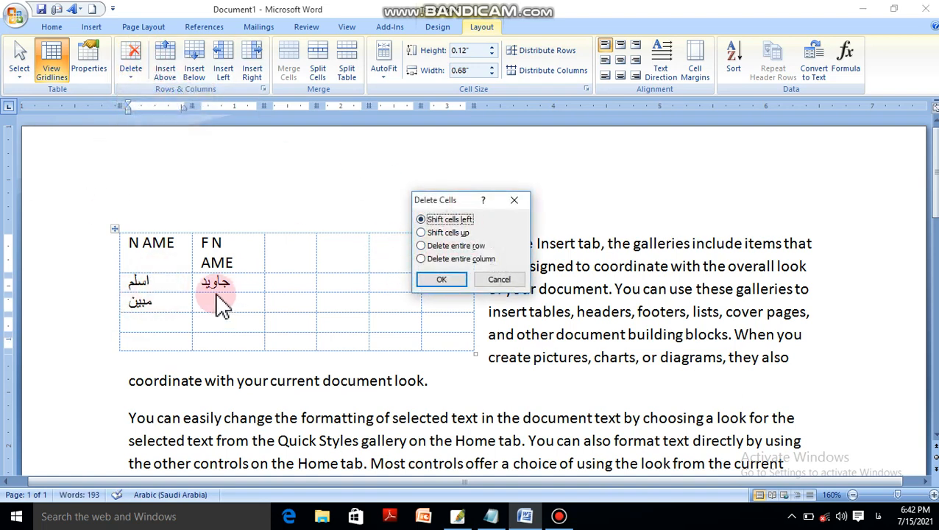
click(440, 282)
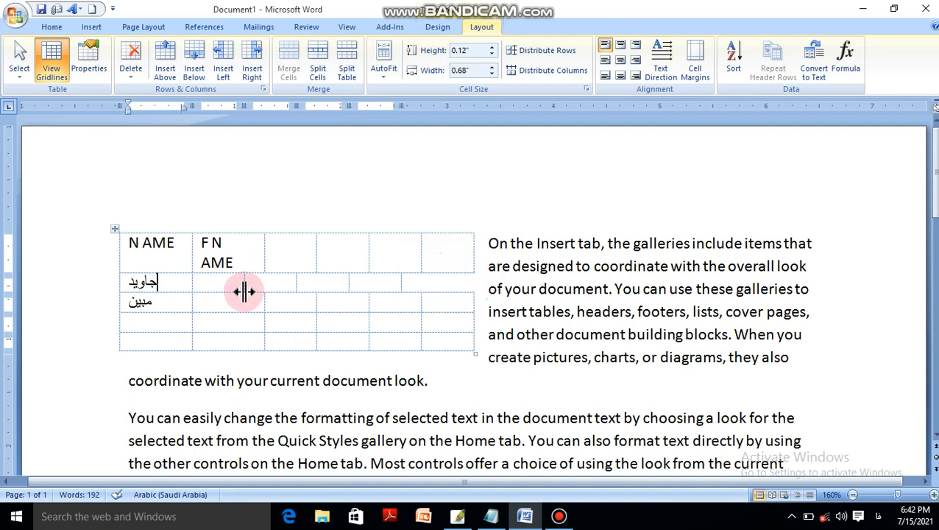
key(ctrl+z)
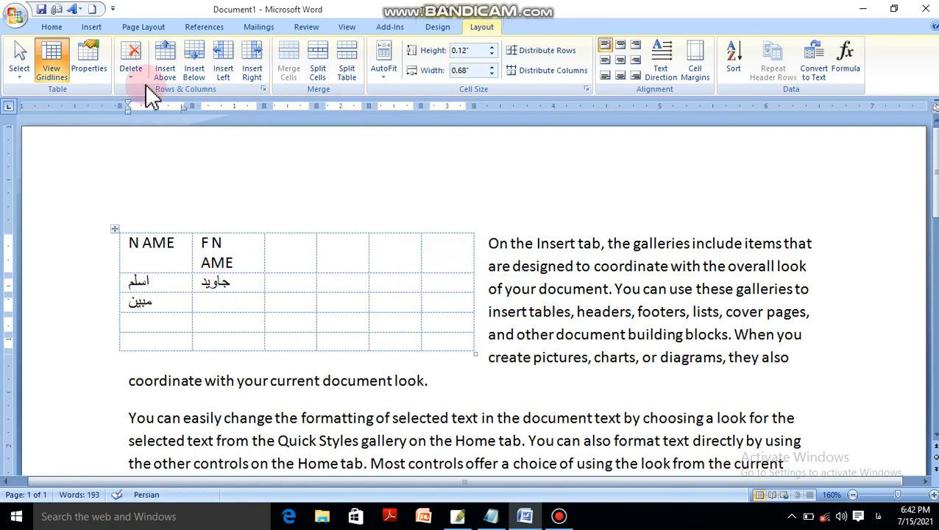
Delete the second-row cell under NAME with the Shift cells up option.
click(133, 66)
click(185, 93)
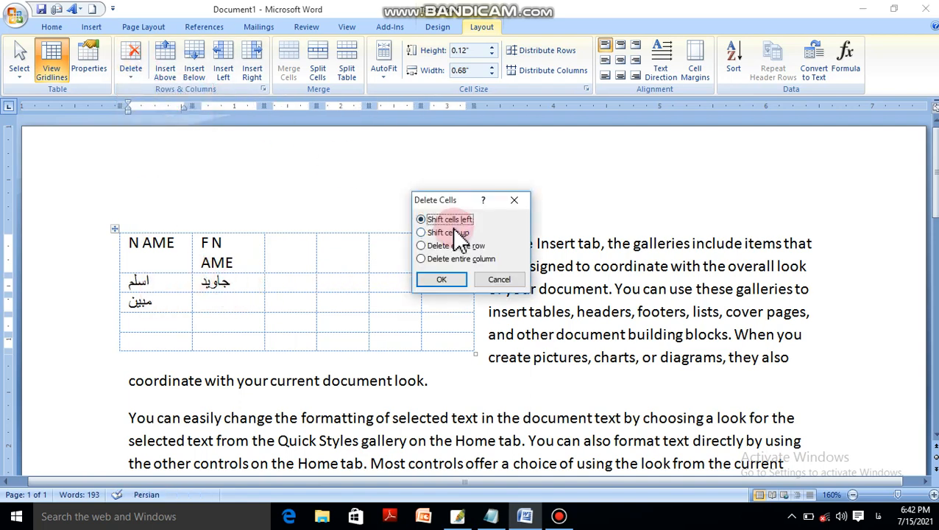
click(449, 232)
click(446, 281)
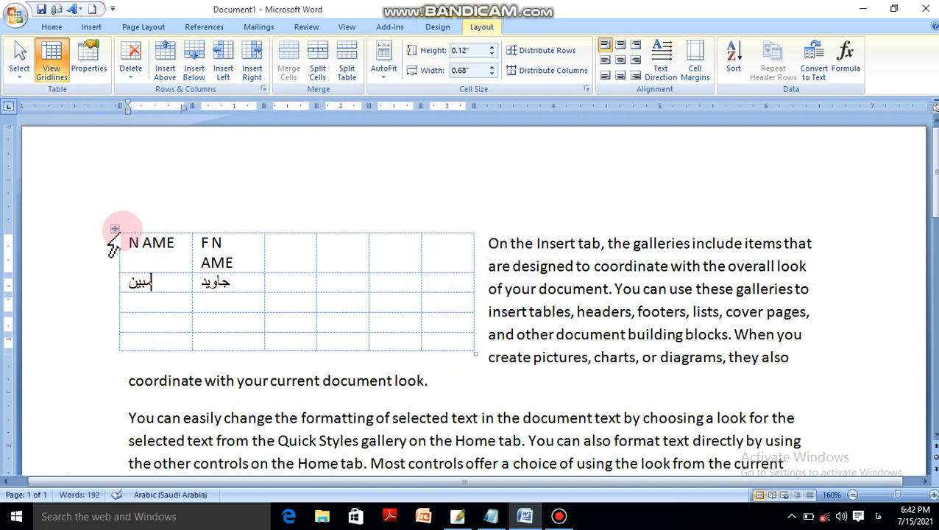
Delete the table's second row using the Delete entire row option of Delete Cells.
click(133, 73)
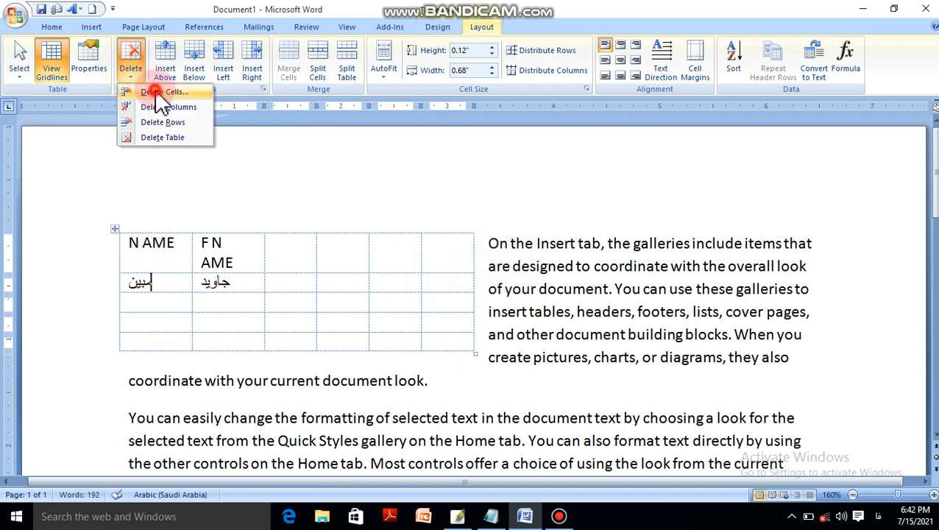
click(156, 92)
click(476, 251)
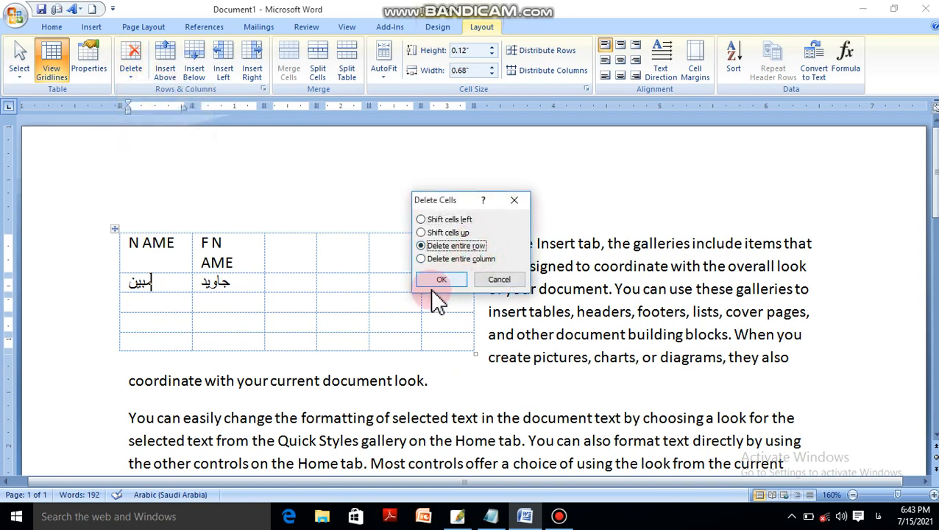
click(441, 280)
Delete the table's NAME column using the Delete entire column option of Delete Cells.
click(131, 65)
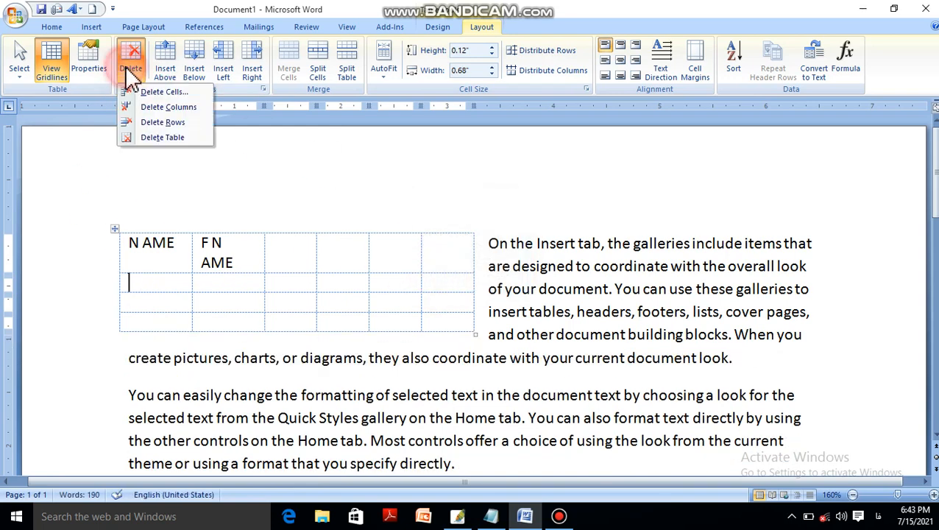
click(163, 92)
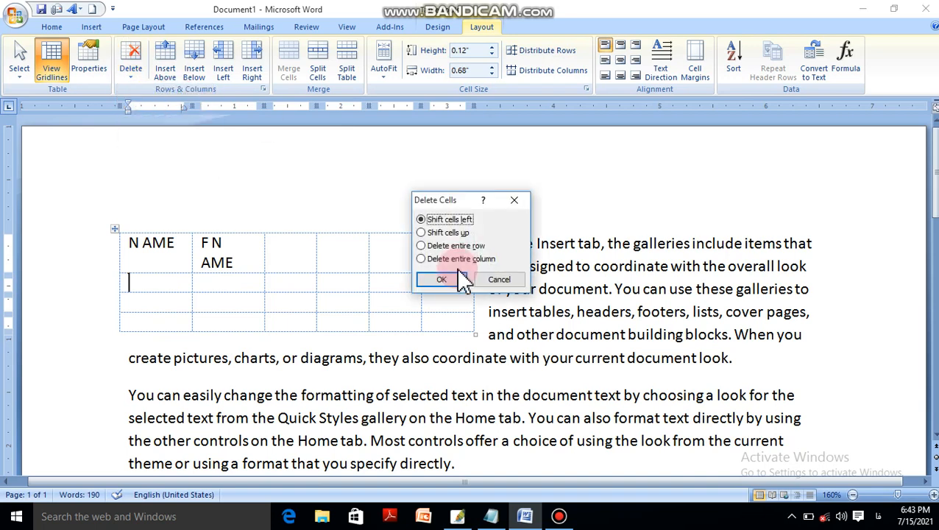
click(462, 261)
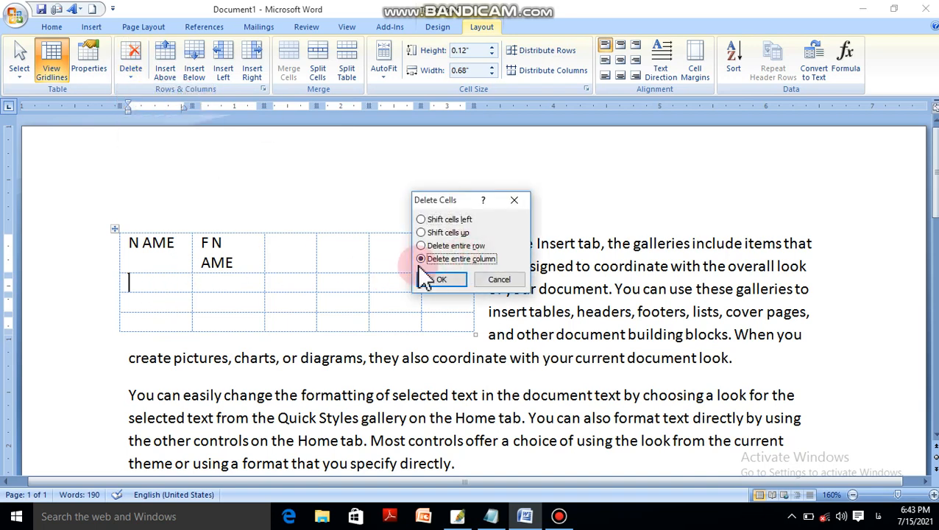
click(437, 279)
Try deleting the F NAME column, the first row and the whole table, and undo these three deletions.
click(131, 74)
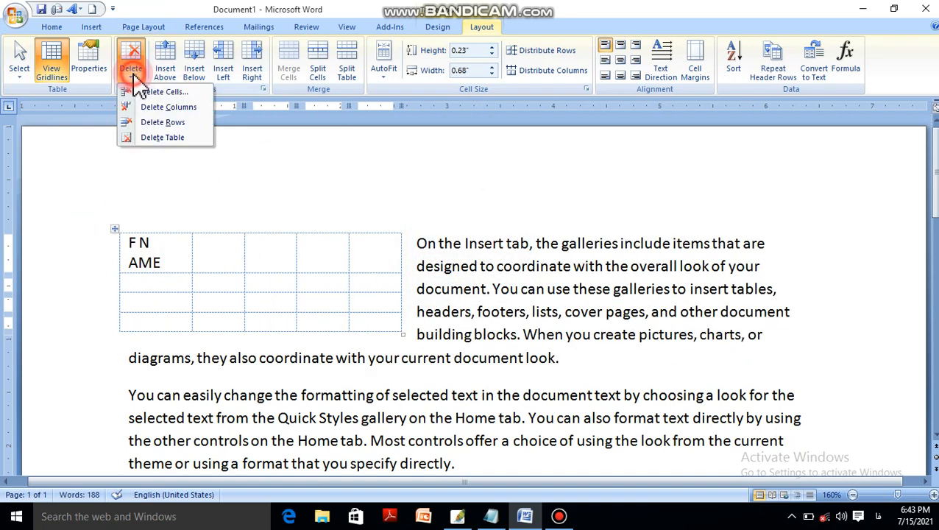
click(170, 107)
click(132, 64)
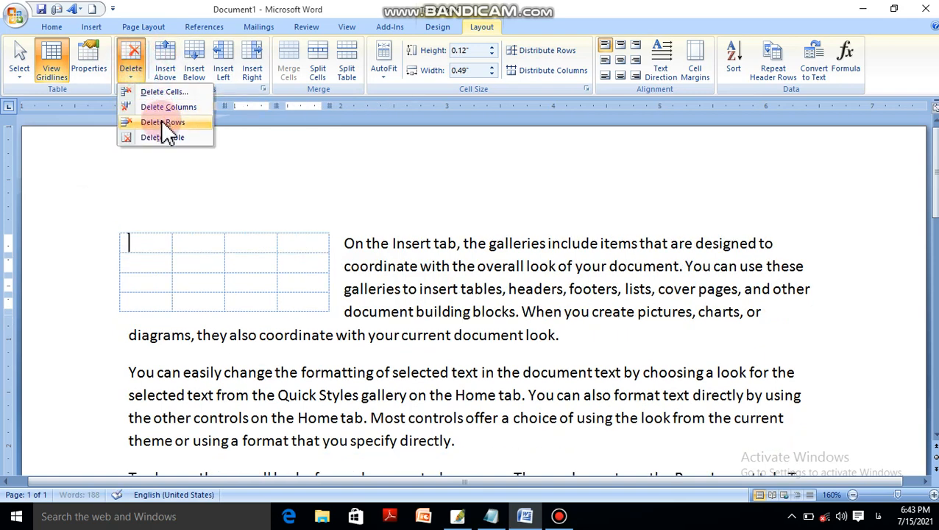
click(155, 123)
click(136, 73)
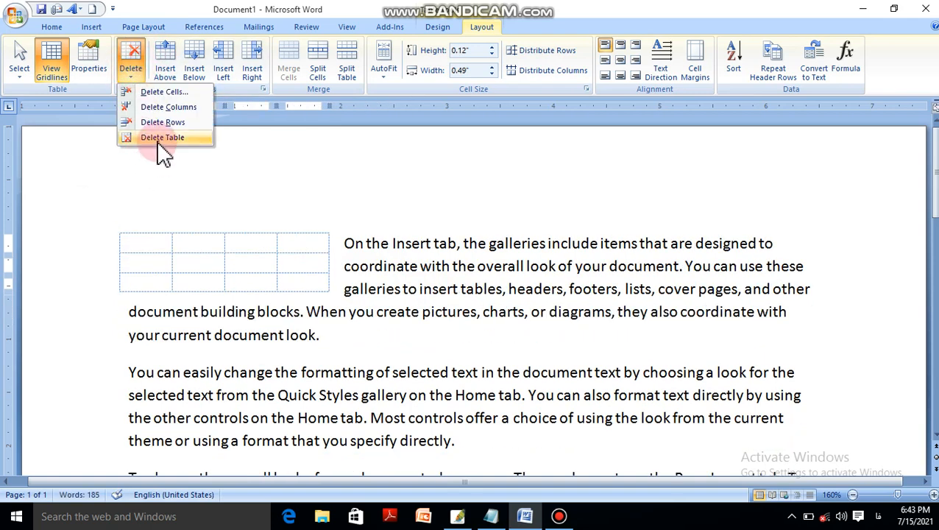
click(159, 138)
key(ctrl+z)
key(ctrl+z)
key(ctrl+z)
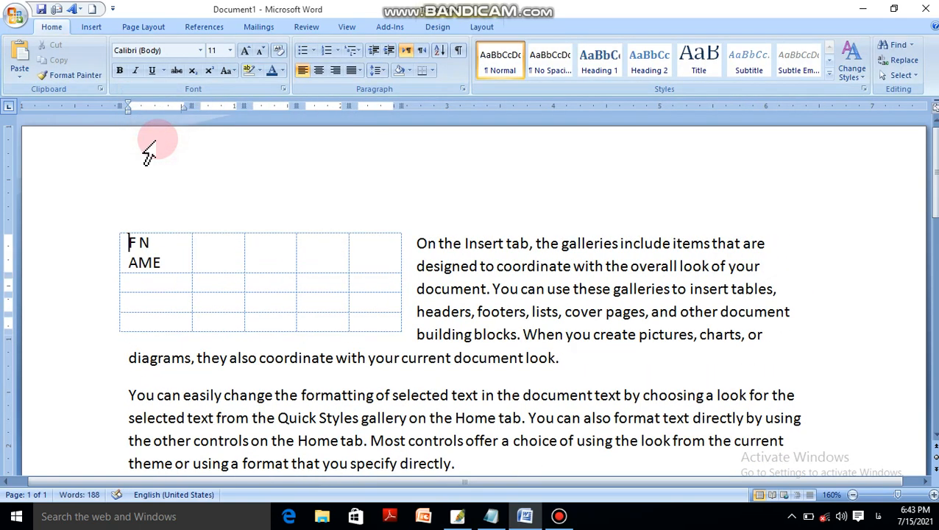
Fill in the second row in English with a person's name, a second name in the adjacent cell, and 19 in the third cell.
click(487, 25)
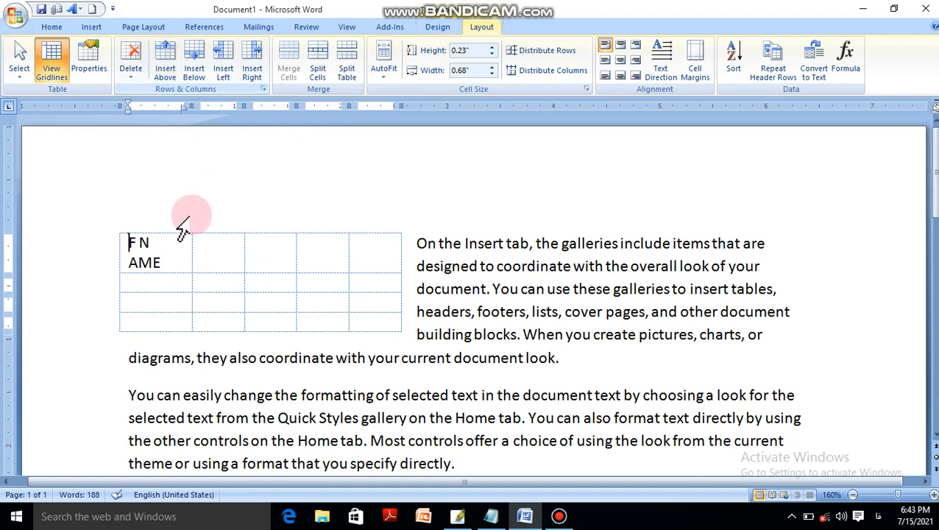
click(180, 302)
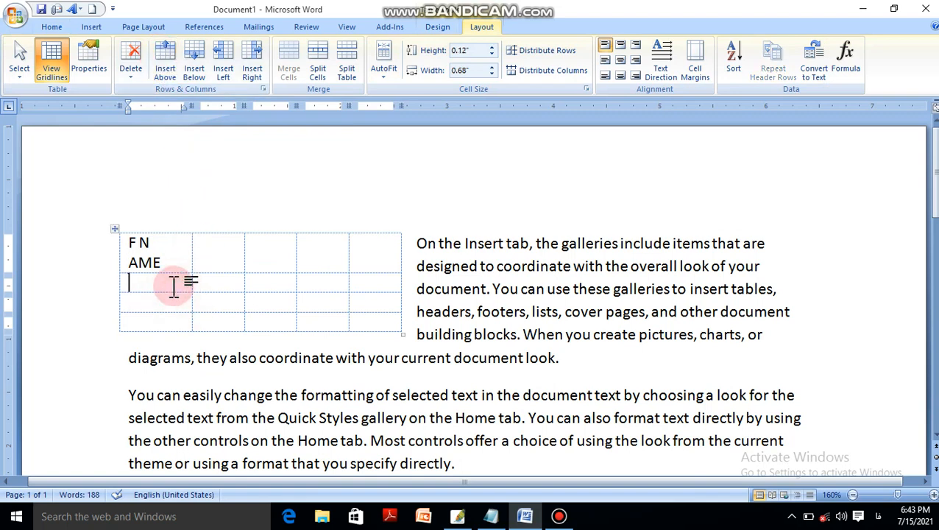
text(آ)
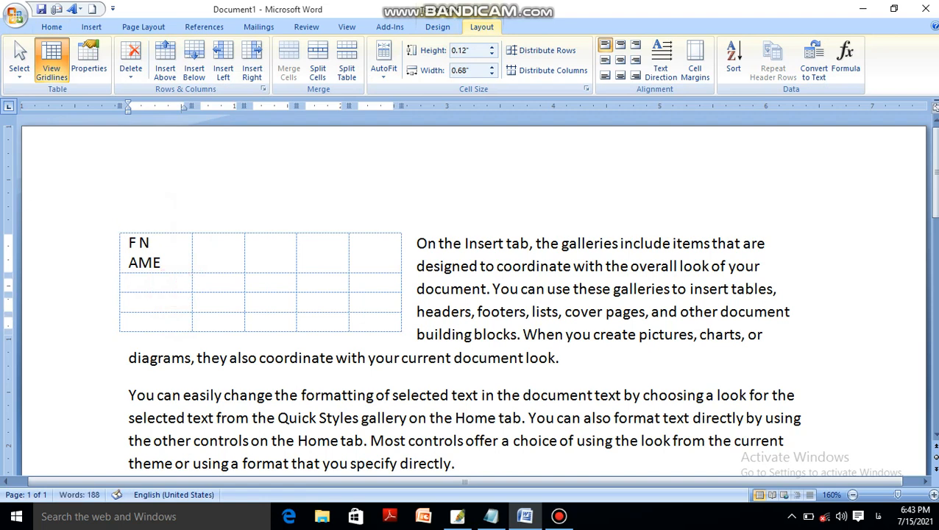
key(alt+shift)
text(Ali)
key(Tab)
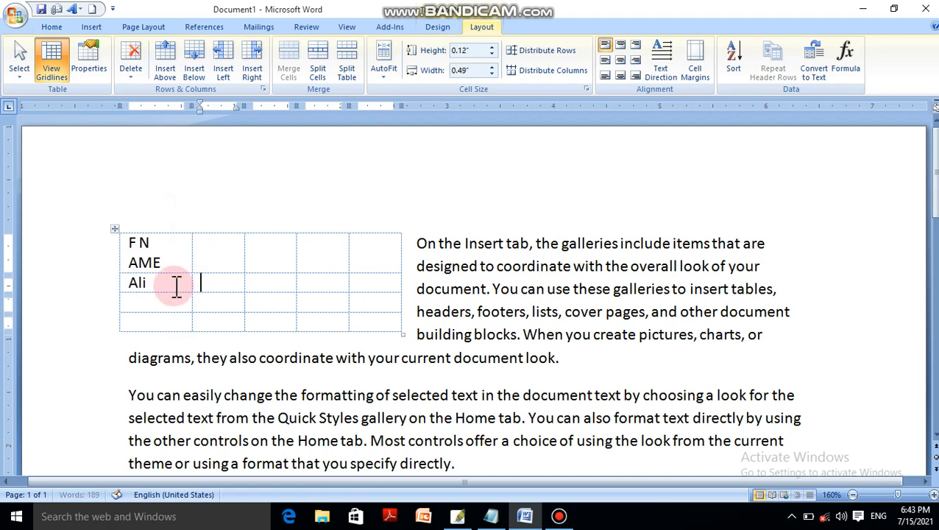
text(Ahmed)
key(Tab)
text(19)
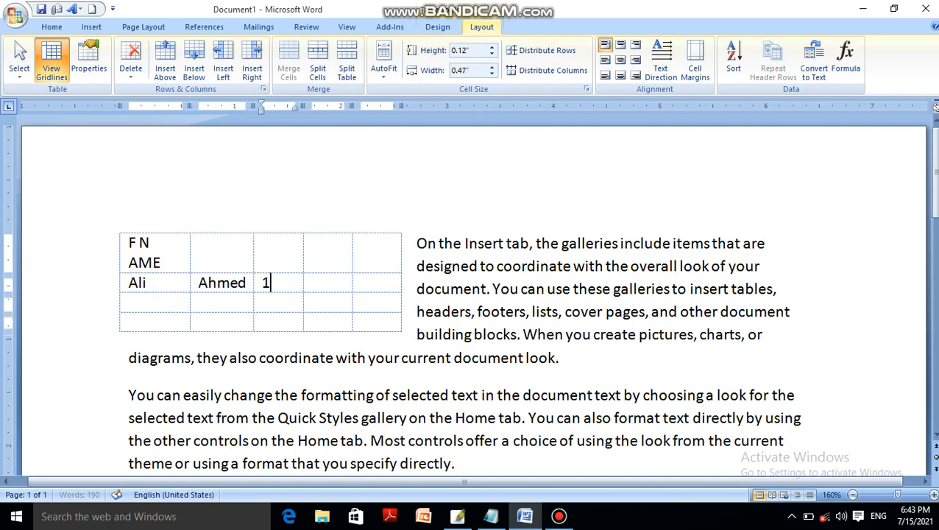
key(Tab)
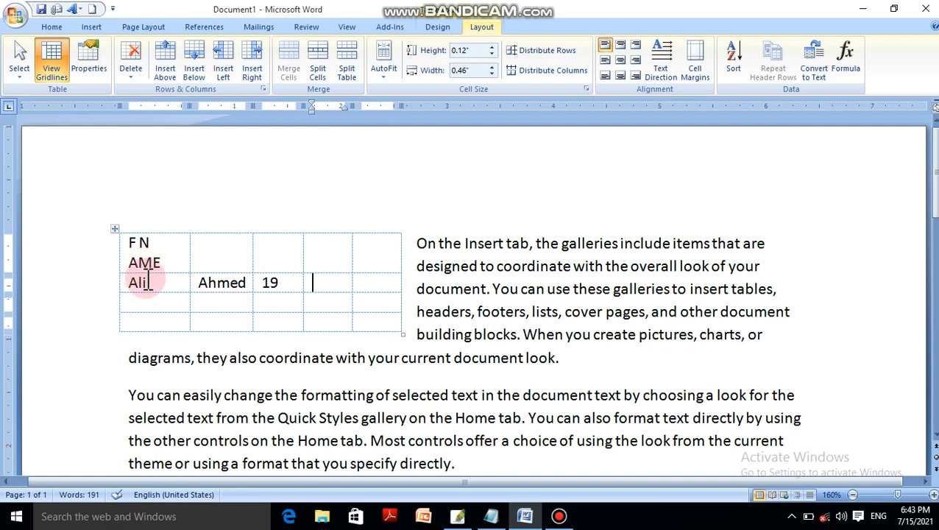
Insert an empty row above the row that contains 19.
click(187, 246)
click(168, 282)
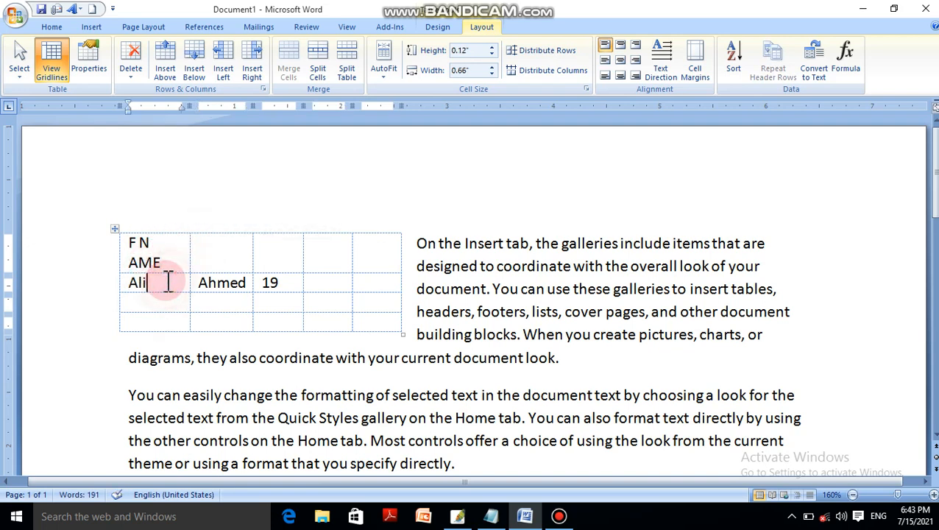
click(175, 71)
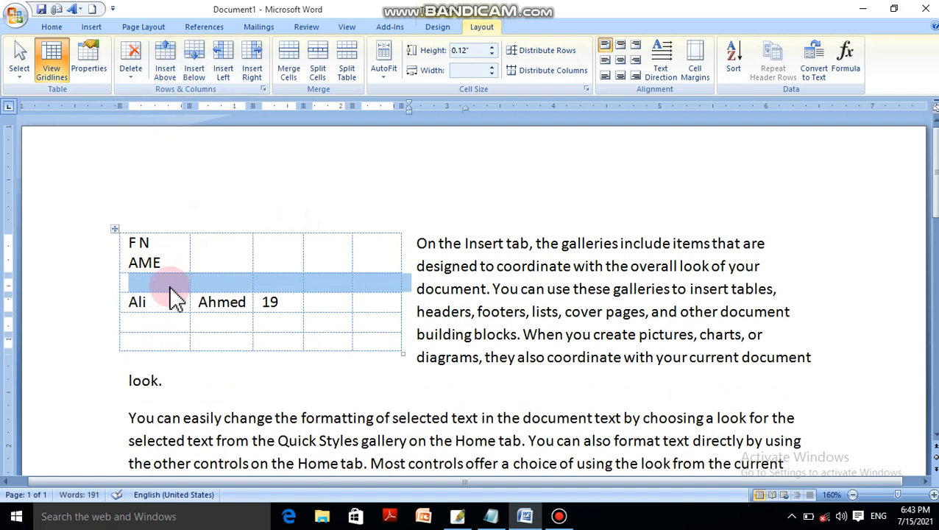
Enter another person's name in the first cell of the row below the one containing 19.
click(159, 324)
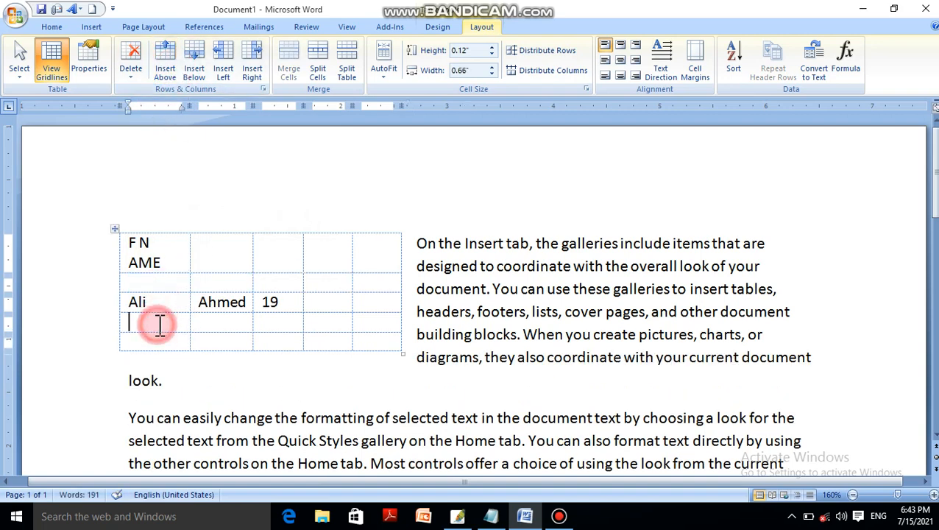
text(J)
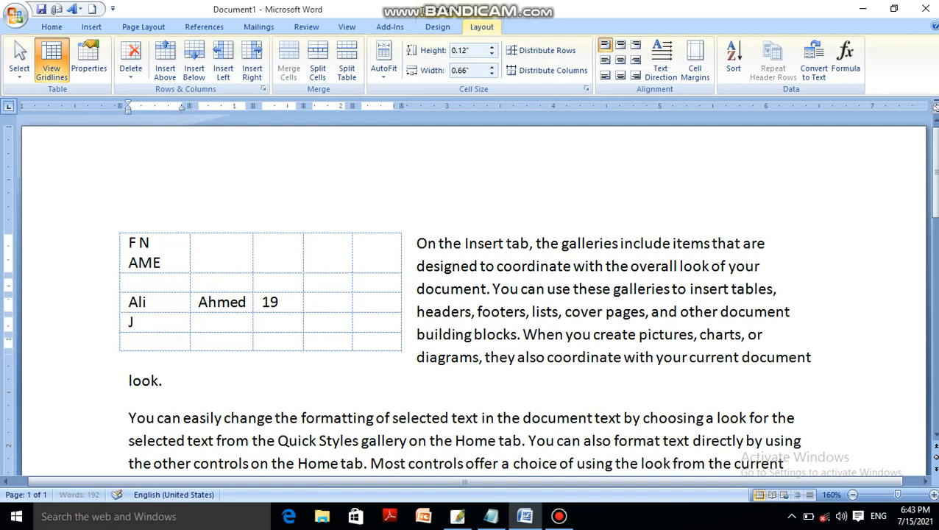
text(hali)
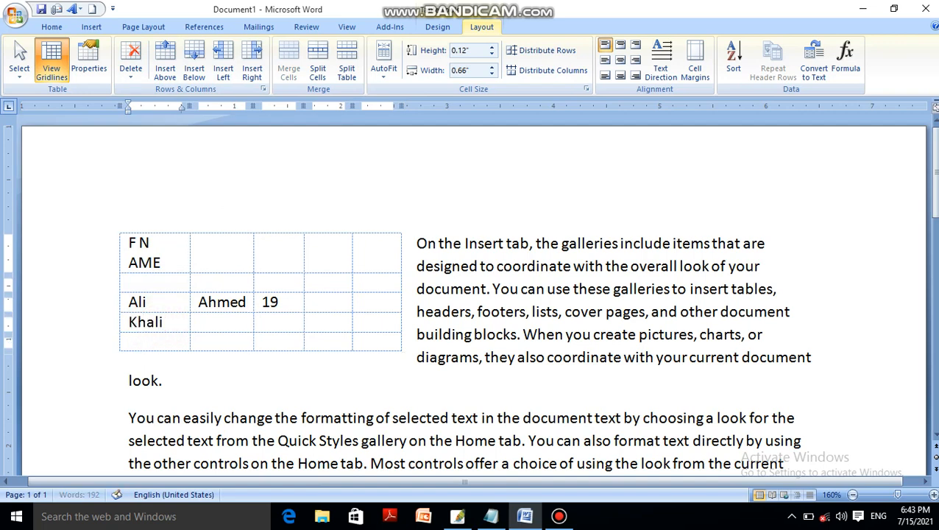
text(d)
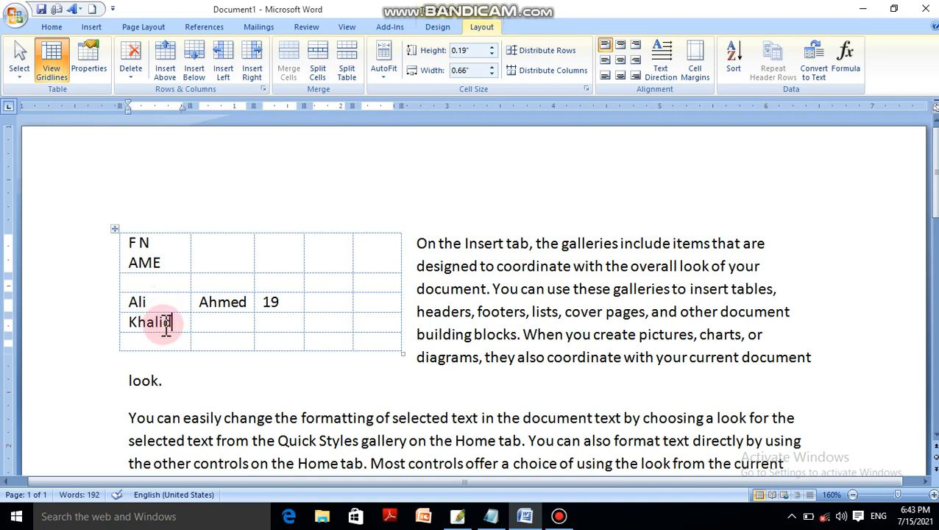
Try inserting a row above the newly entered name, undo it, and insert a row below the row containing 19 instead.
click(174, 50)
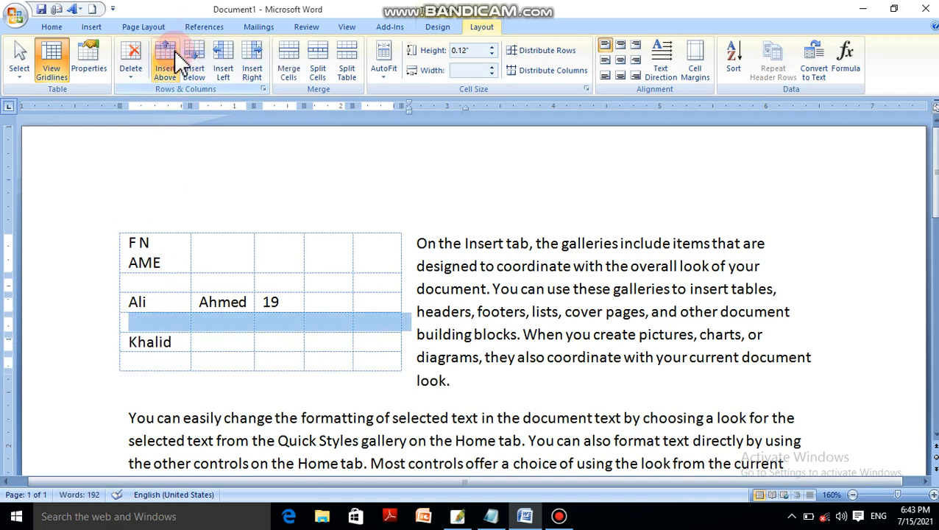
key(ctrl+z)
click(177, 302)
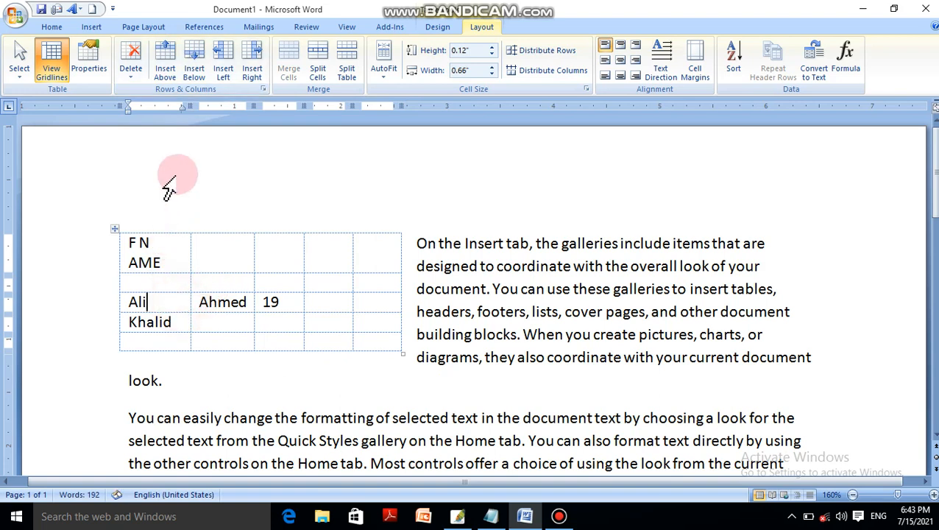
click(194, 58)
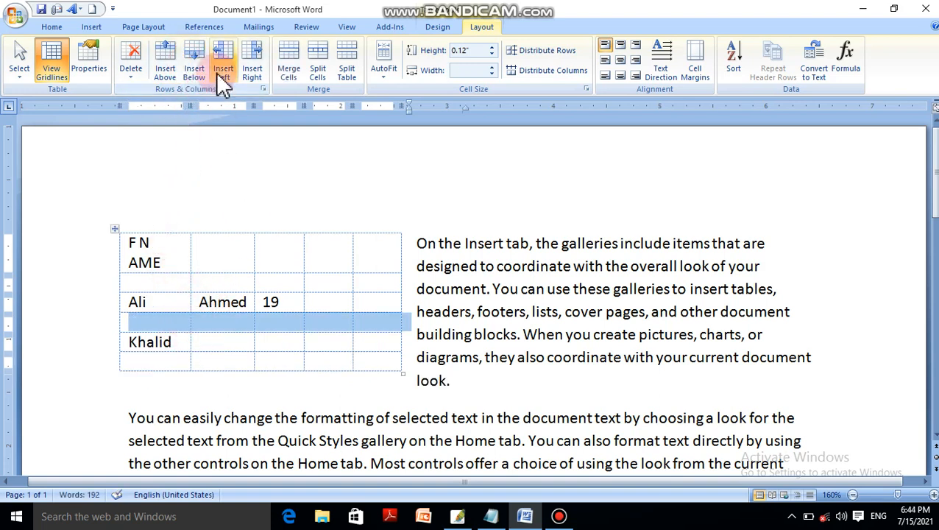
Insert a column to the left of the F NAME column.
click(185, 278)
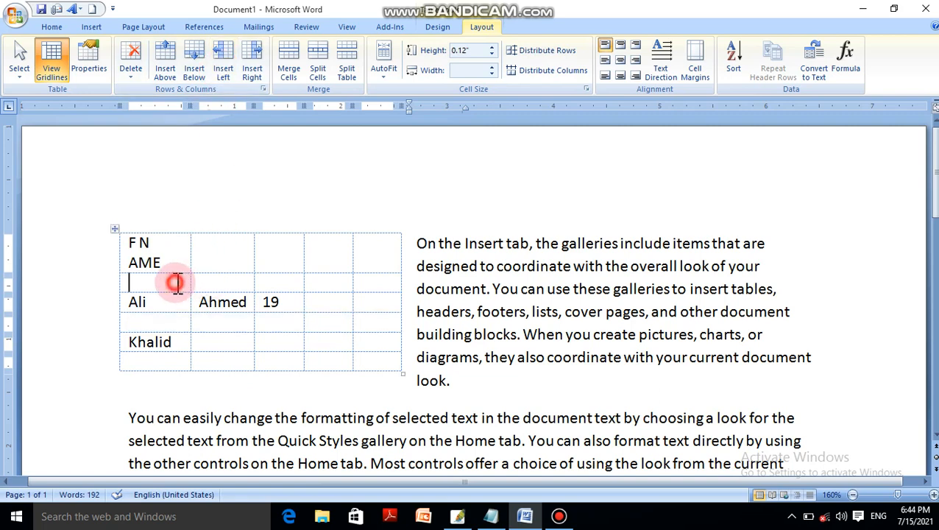
click(145, 221)
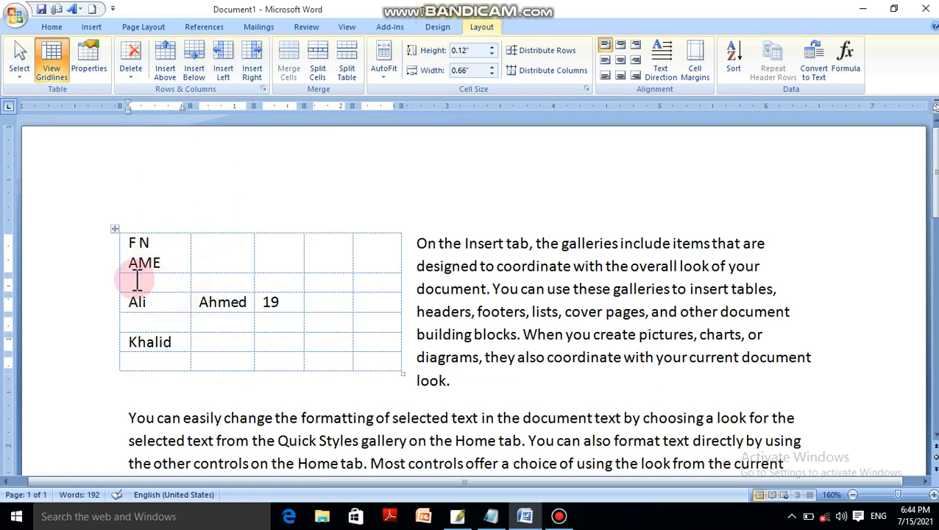
click(227, 81)
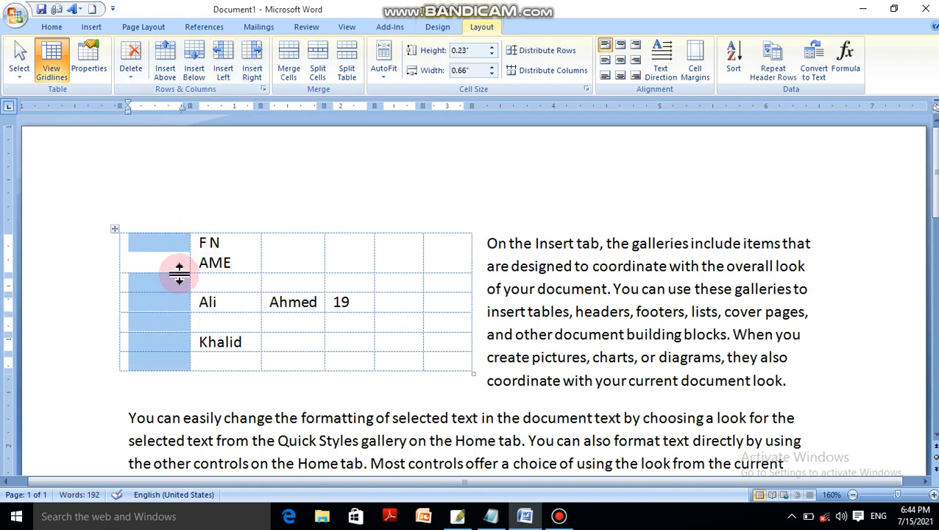
Enter the header Name in the new first column and Surname in the third column.
click(178, 266)
text(name)
key(Tab)
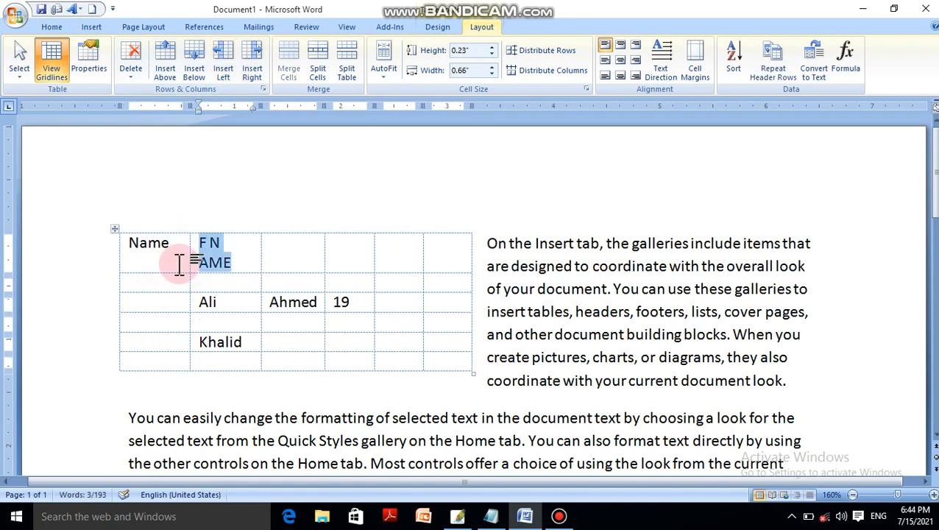
key(Tab)
text(S)
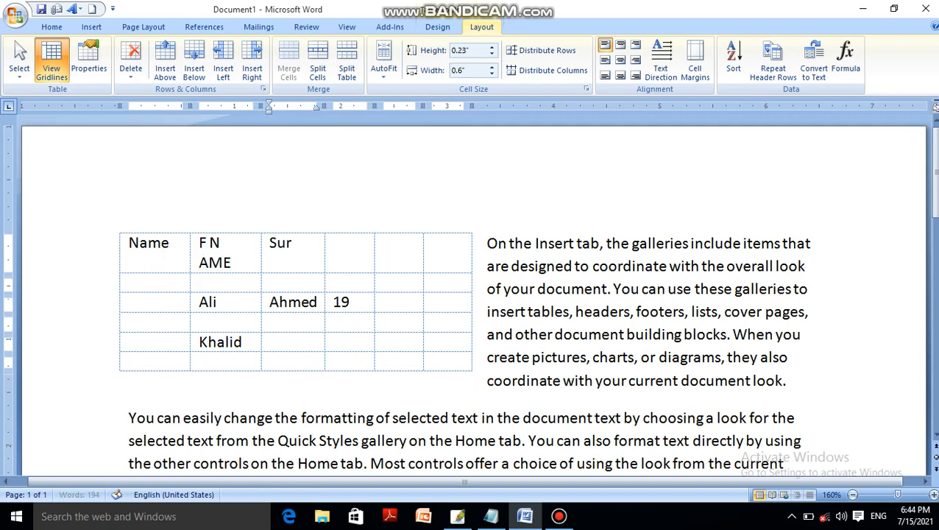
text(urname)
Insert a column to the right of the fourth column and a row above the header row.
key(Tab)
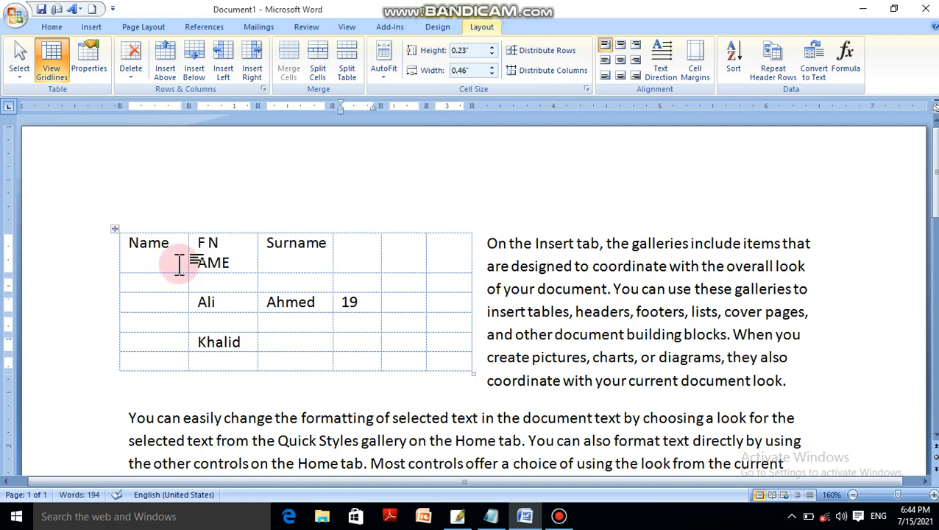
click(251, 67)
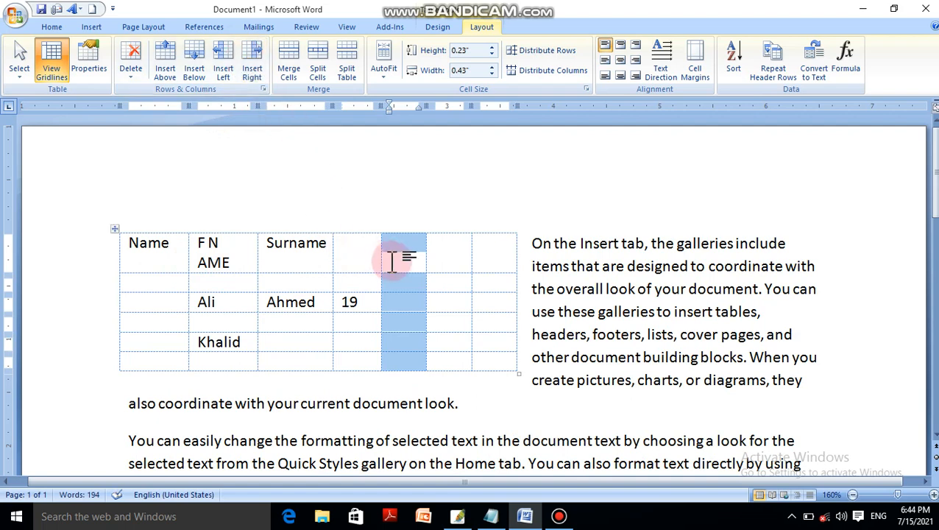
click(273, 250)
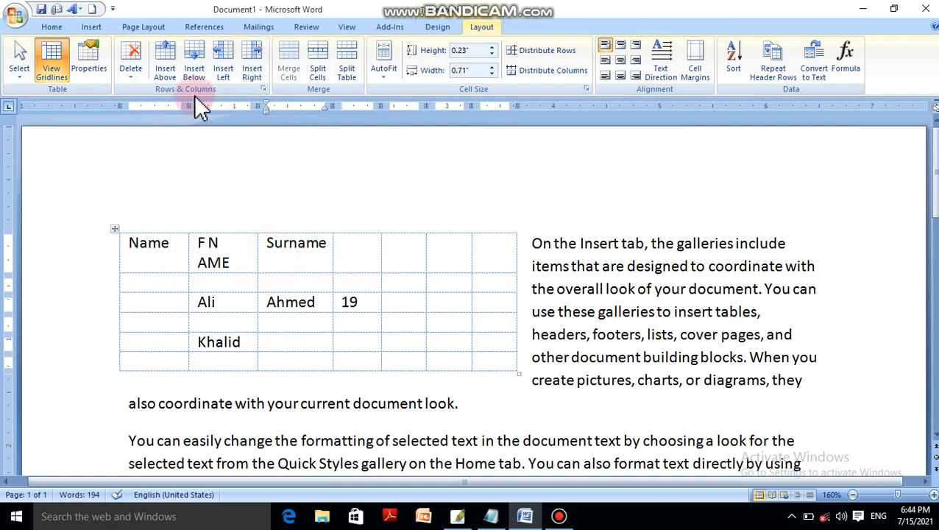
click(162, 72)
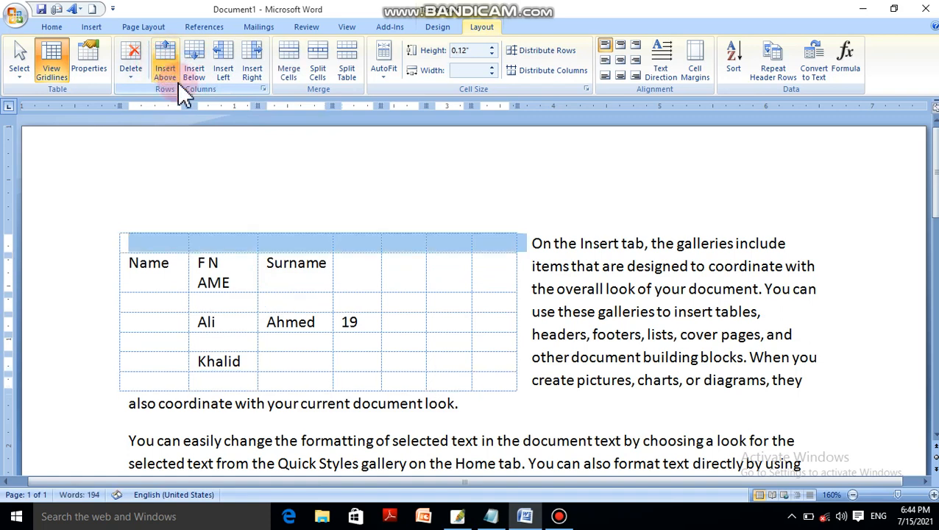
Merge the cells of the empty first row and enter the centred title Excel Academy of Computer Science.
click(480, 241)
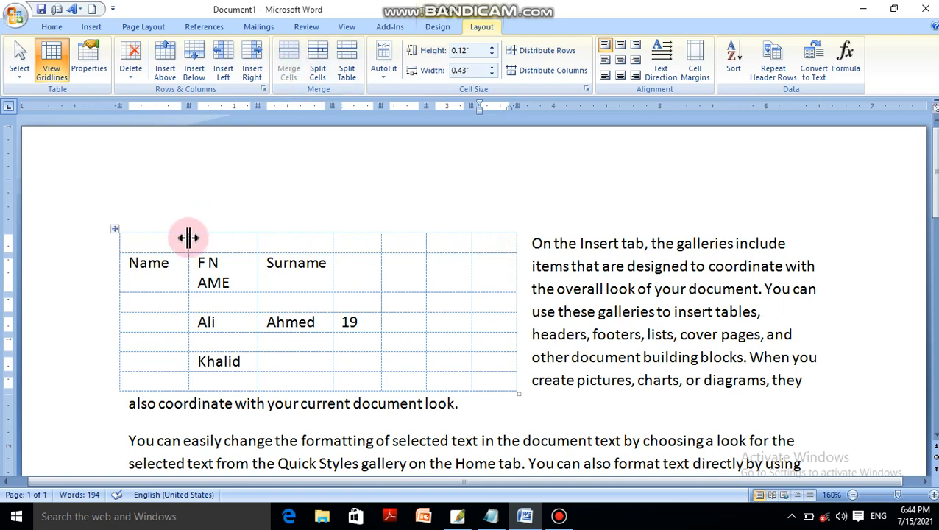
drag(185, 238, 493, 241)
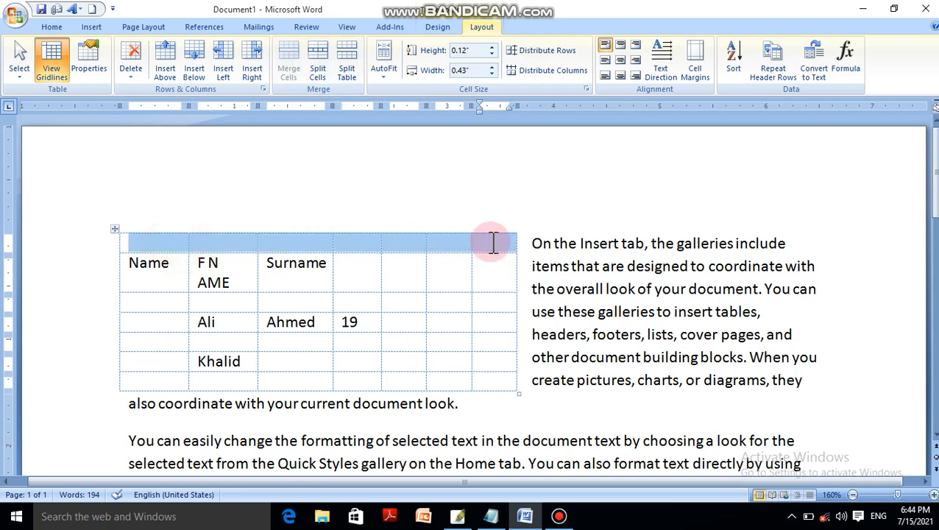
click(291, 72)
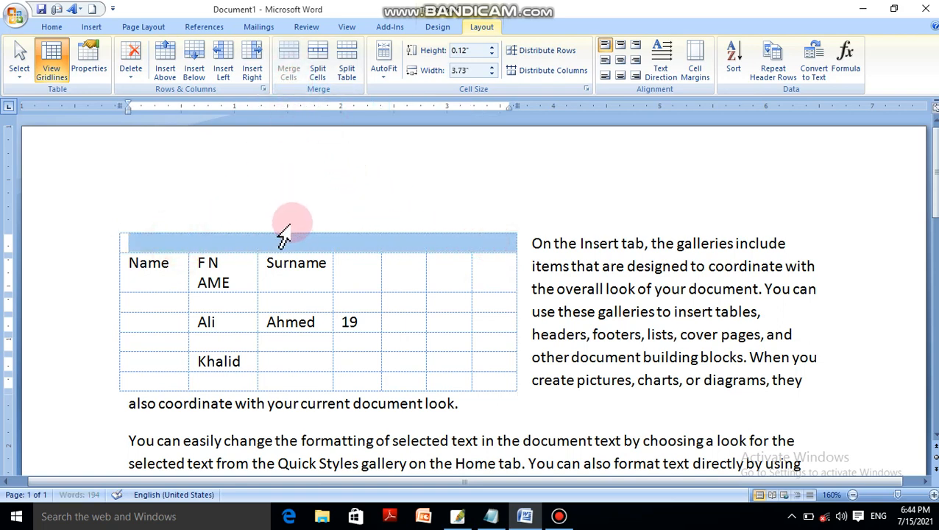
text(Excel Academy of Computer Scien)
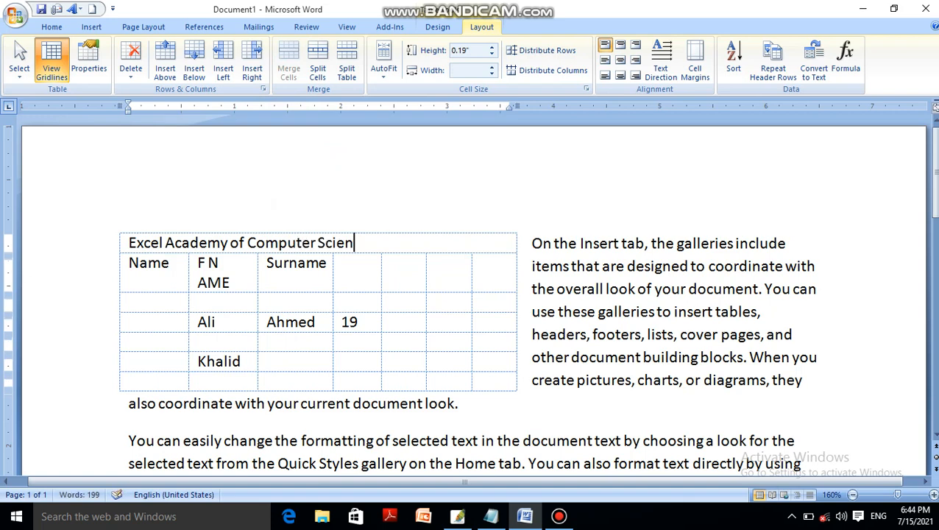
key(ctrl+e)
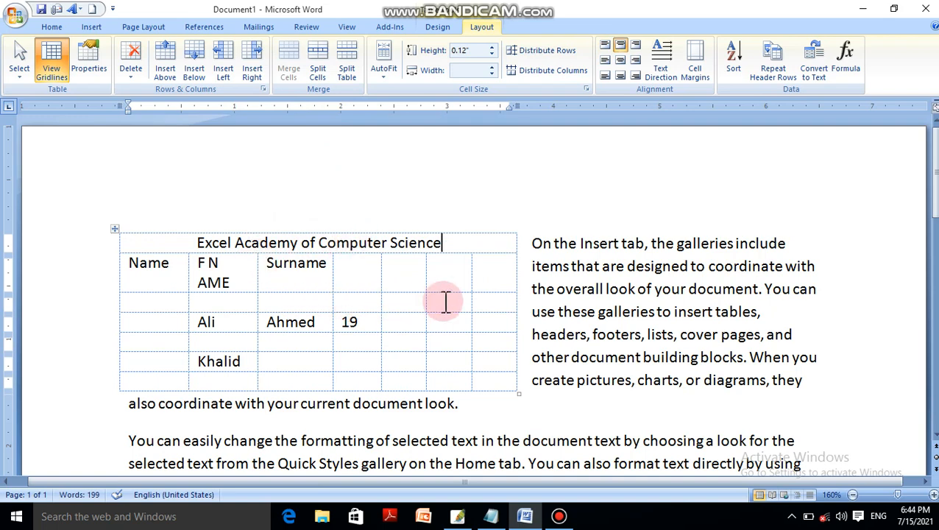
Merge the cells of the table's last column below the title row into one cell.
drag(490, 272, 496, 377)
drag(493, 283, 502, 389)
click(294, 77)
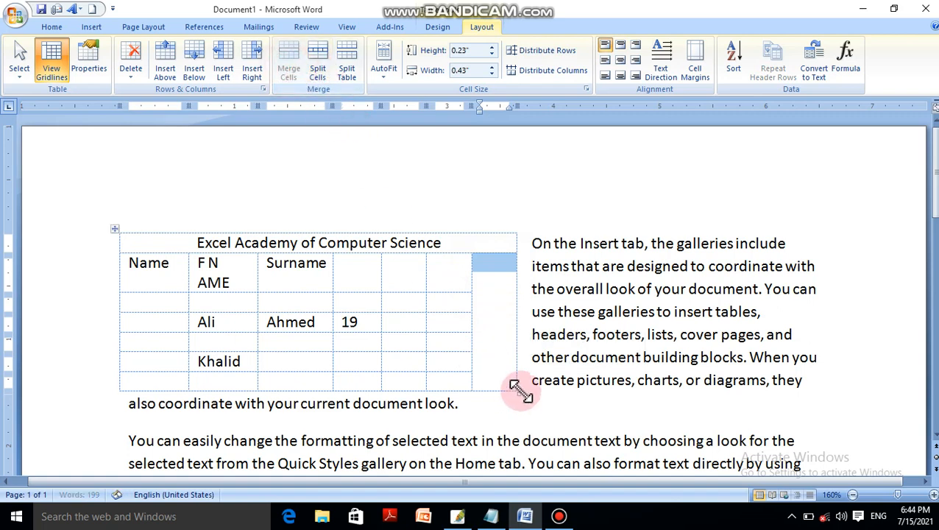
Split the merged cell in the last column into 1 column and 6 rows.
click(499, 309)
click(493, 254)
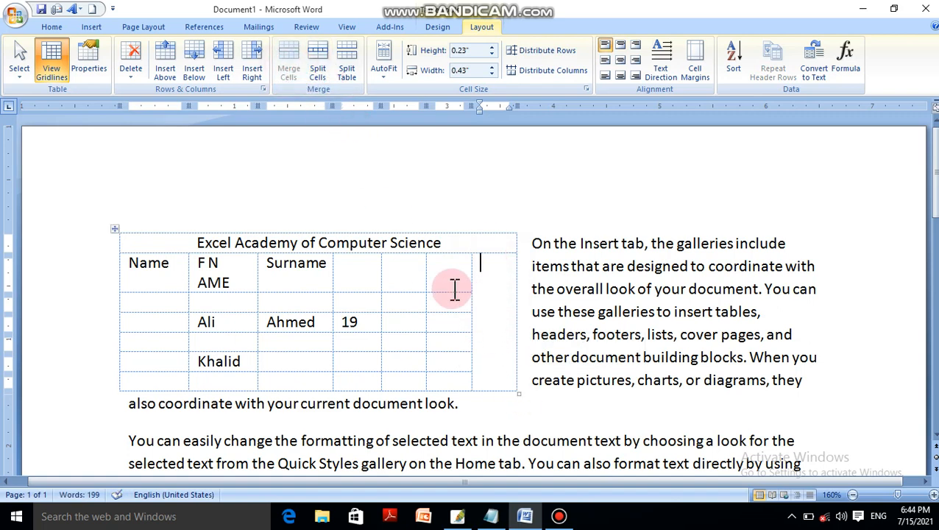
click(325, 72)
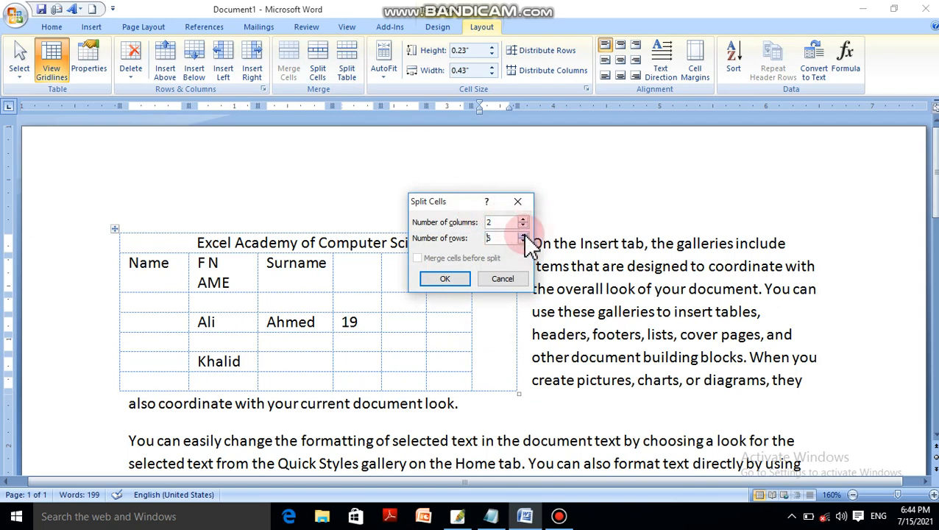
click(523, 235)
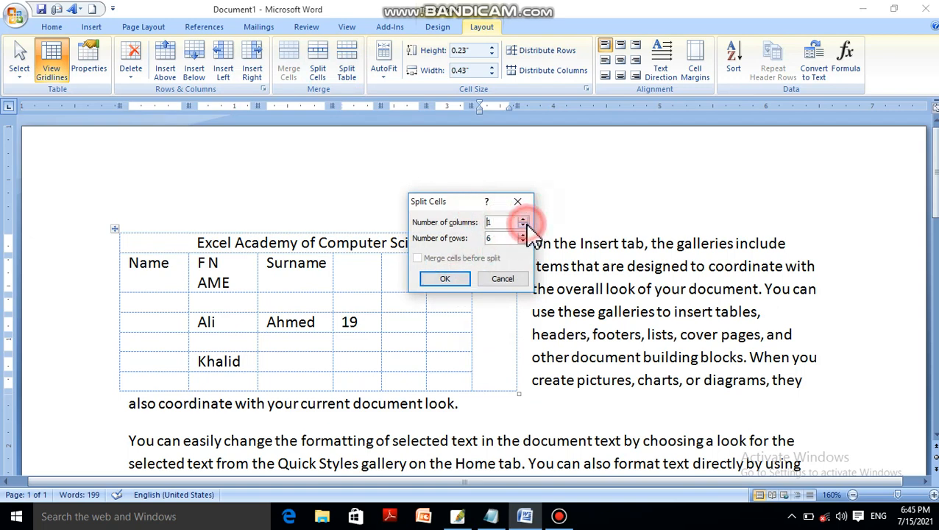
click(463, 278)
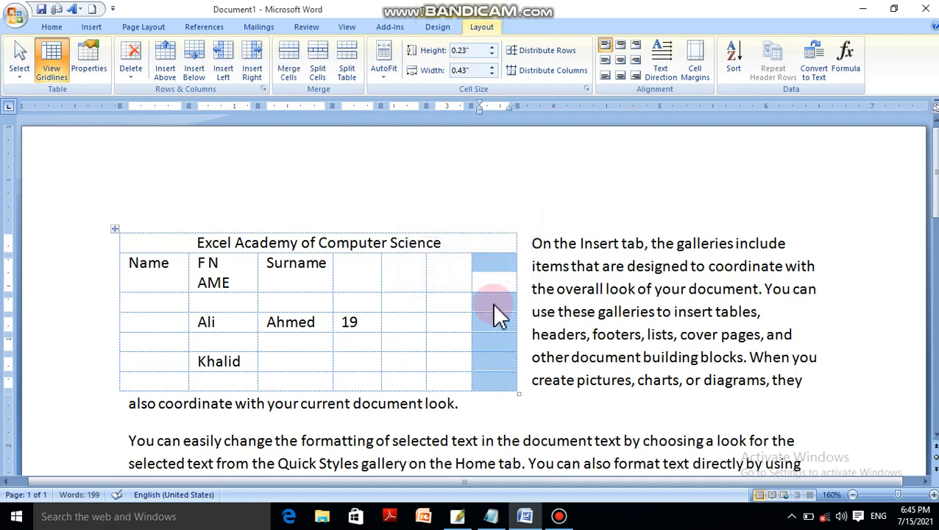
Try to split the table at the title row.
click(349, 59)
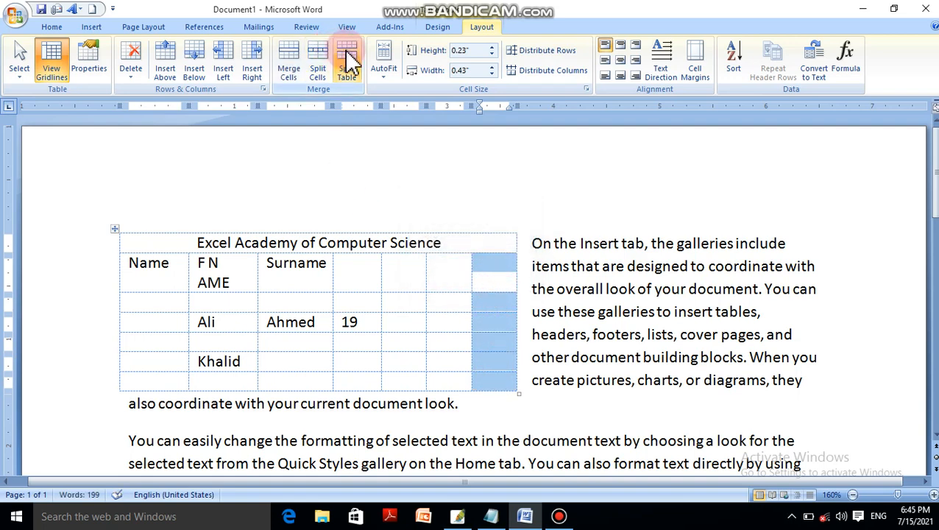
click(290, 298)
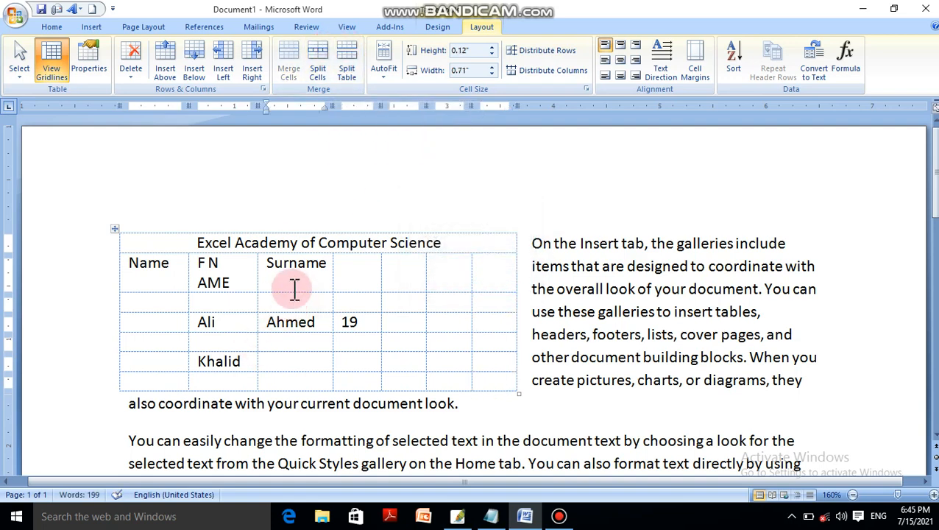
click(301, 243)
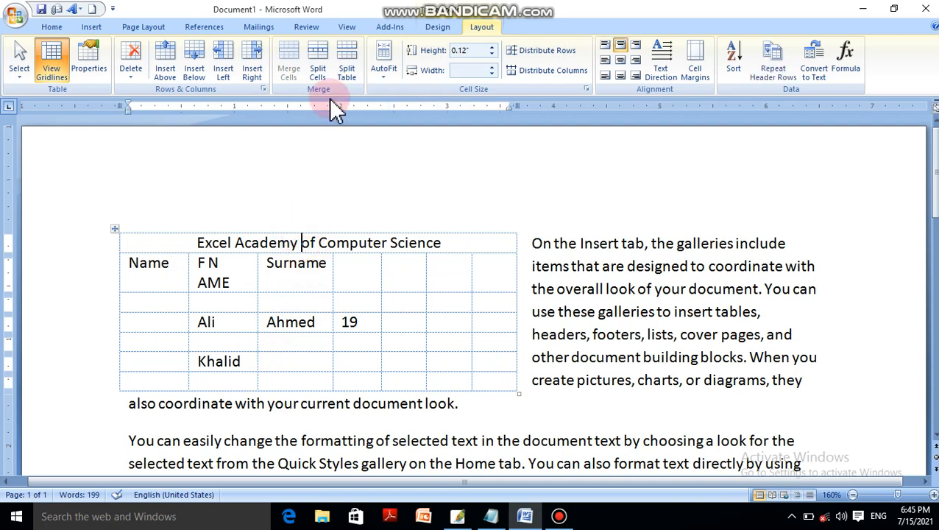
click(348, 72)
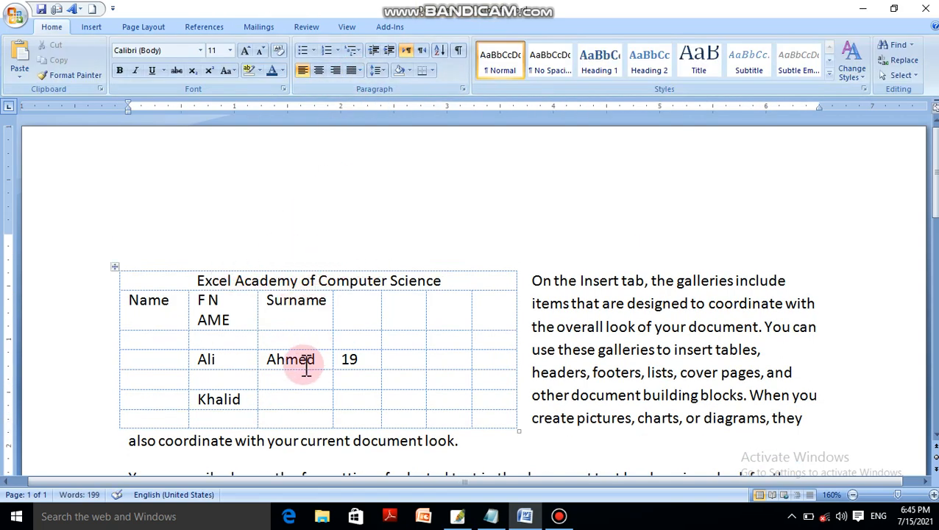
Split the table at the empty row below the header row and move the lower table down, apart from the upper one.
click(305, 339)
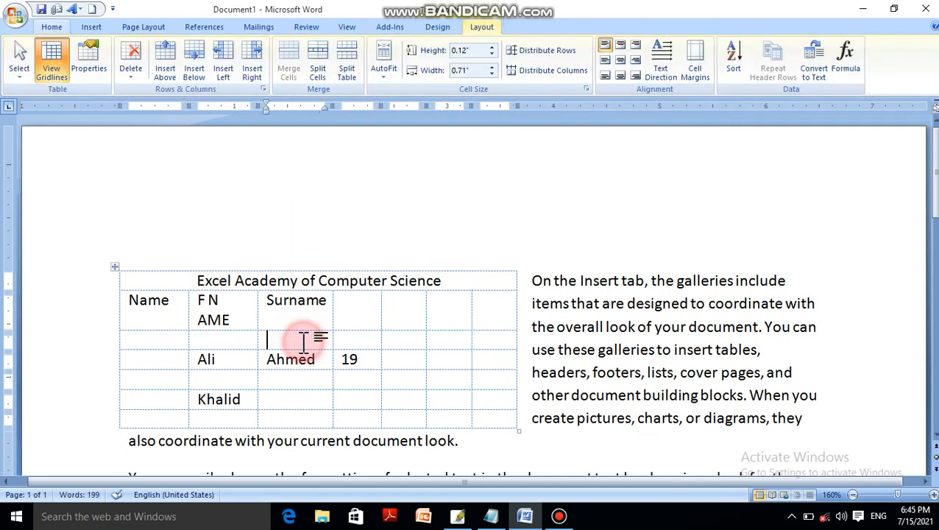
click(354, 76)
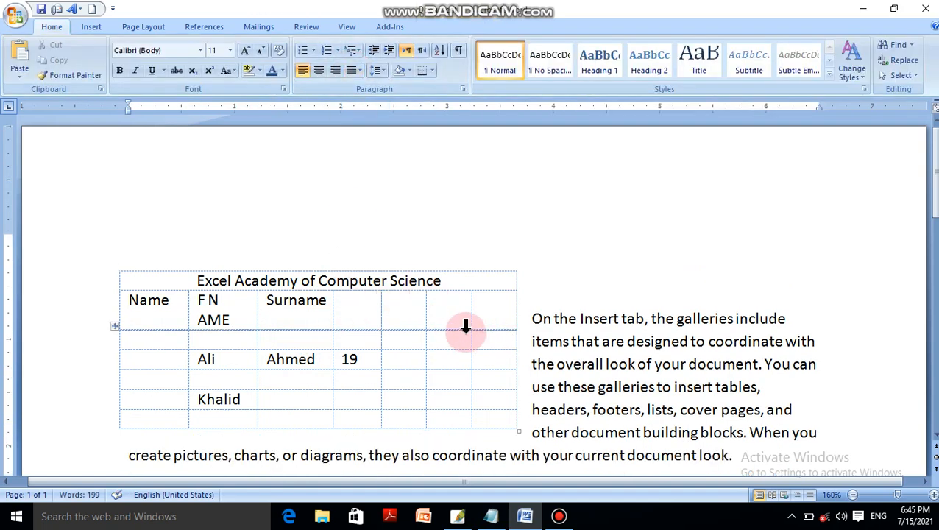
click(115, 328)
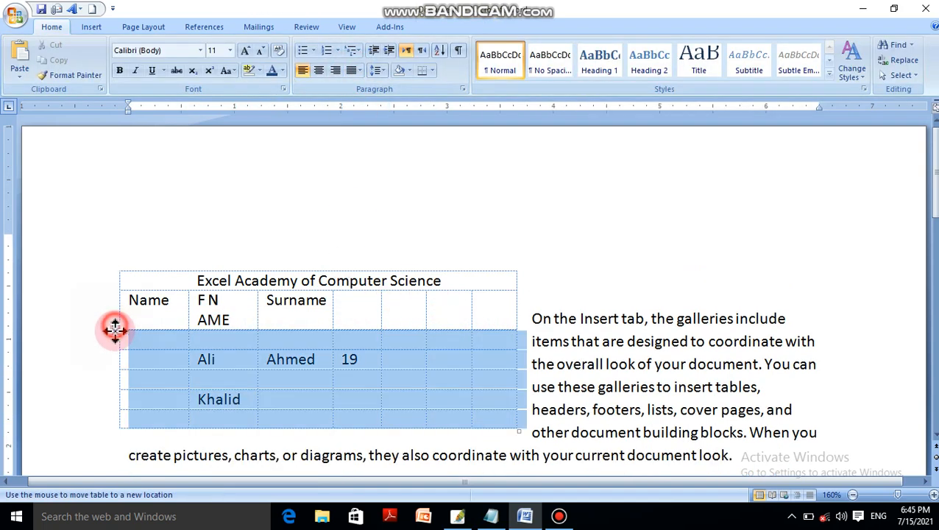
drag(115, 327, 121, 376)
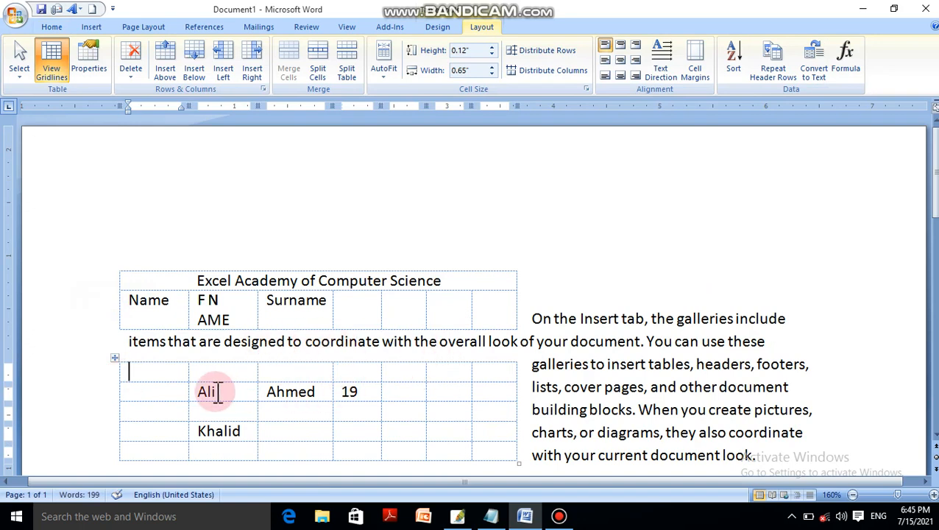